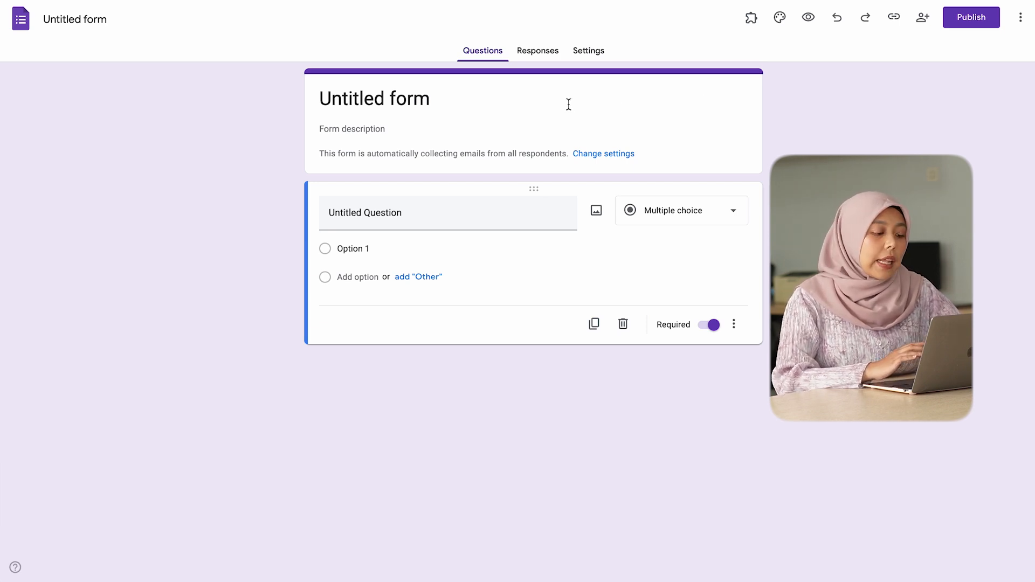
Step: Title the form "Pengajuan Cuti" and move on to the form description
left_click(430, 106)
triple_click(458, 98)
type("P")
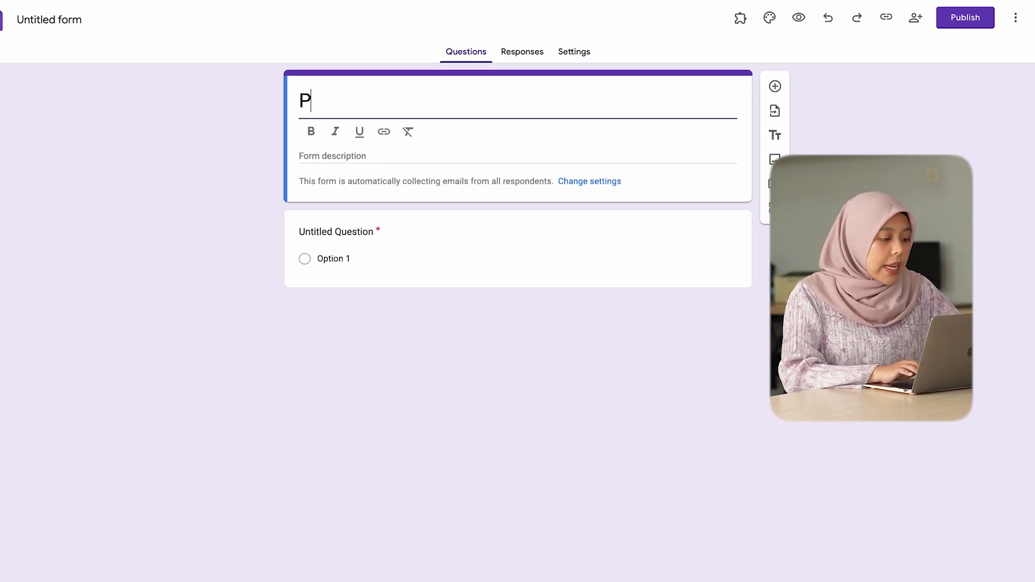
type("engajuan")
type(" Cuti")
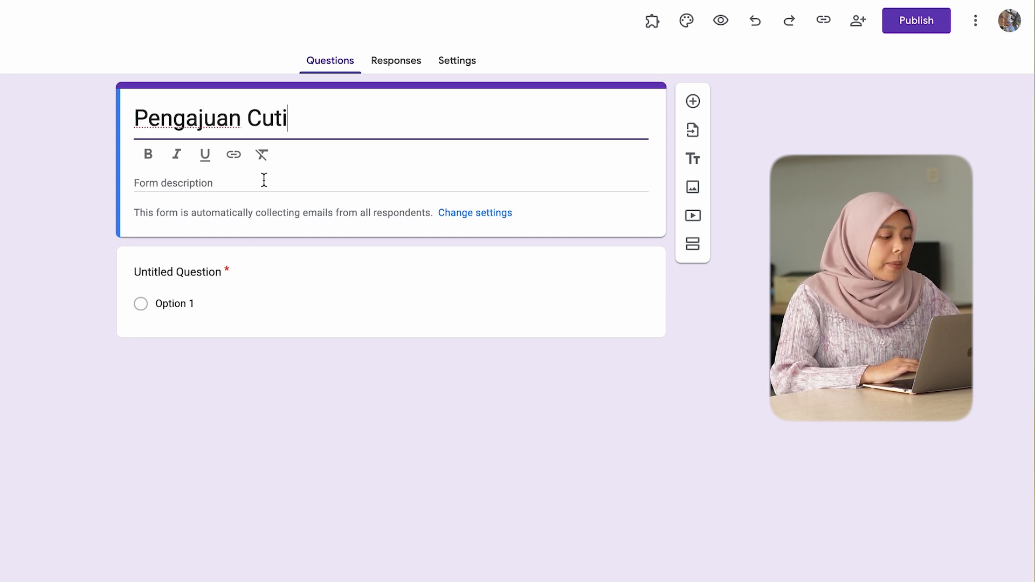
left_click(265, 180)
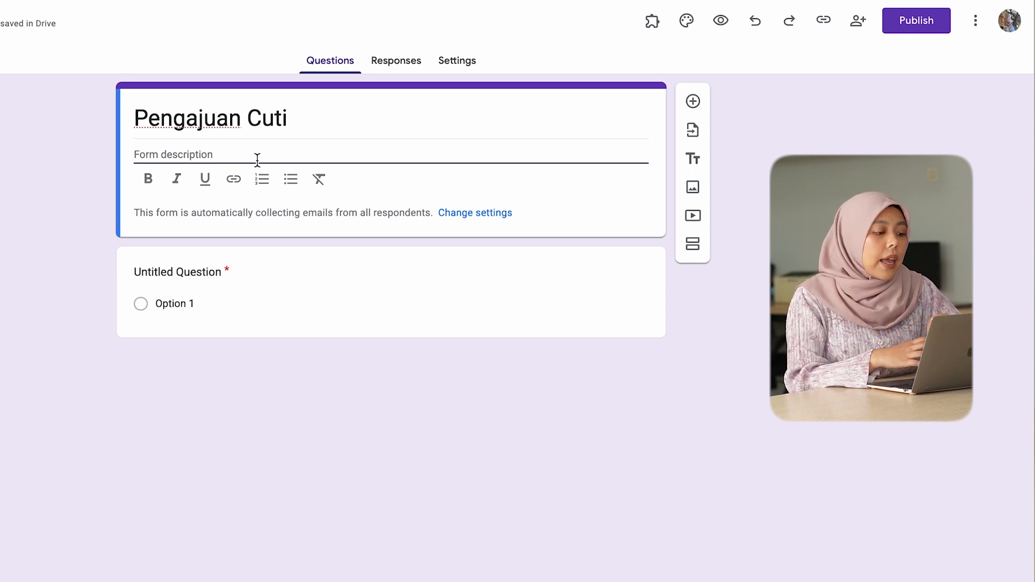
Step: Turn the untitled first question into a required short-answer question titled "Nama Pegawai"
left_click(226, 291)
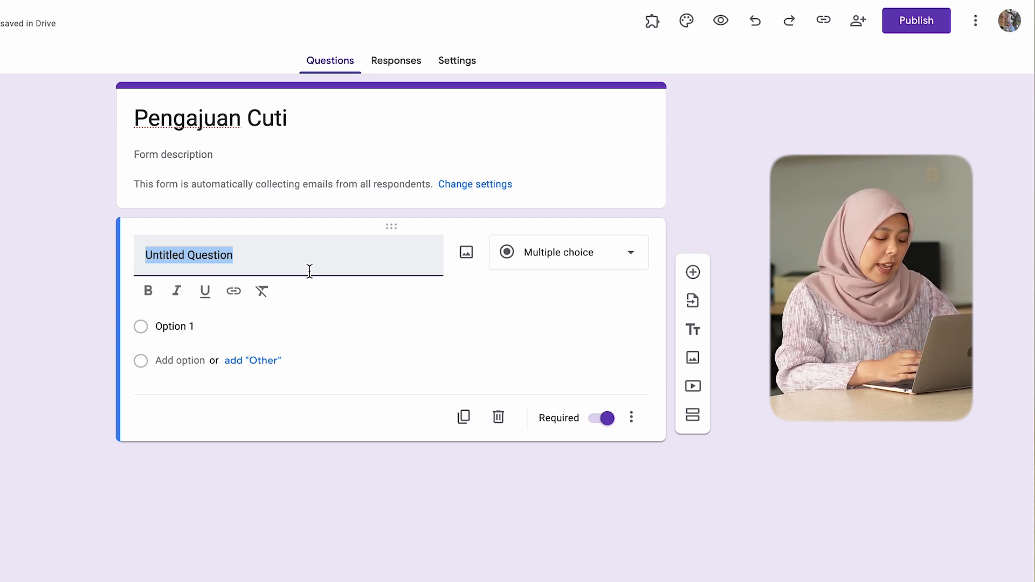
type("Nama Pegawai")
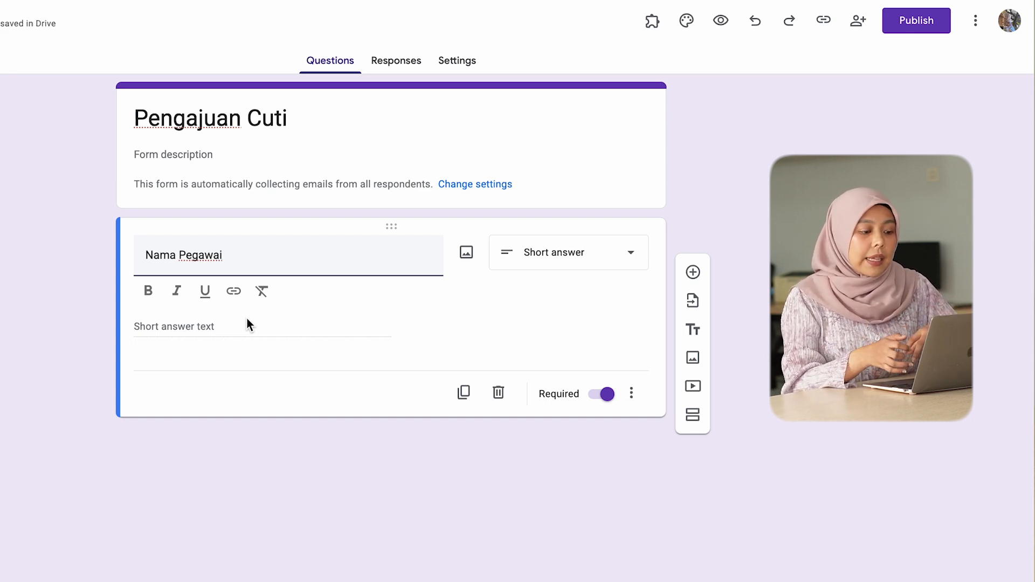
left_click(577, 256)
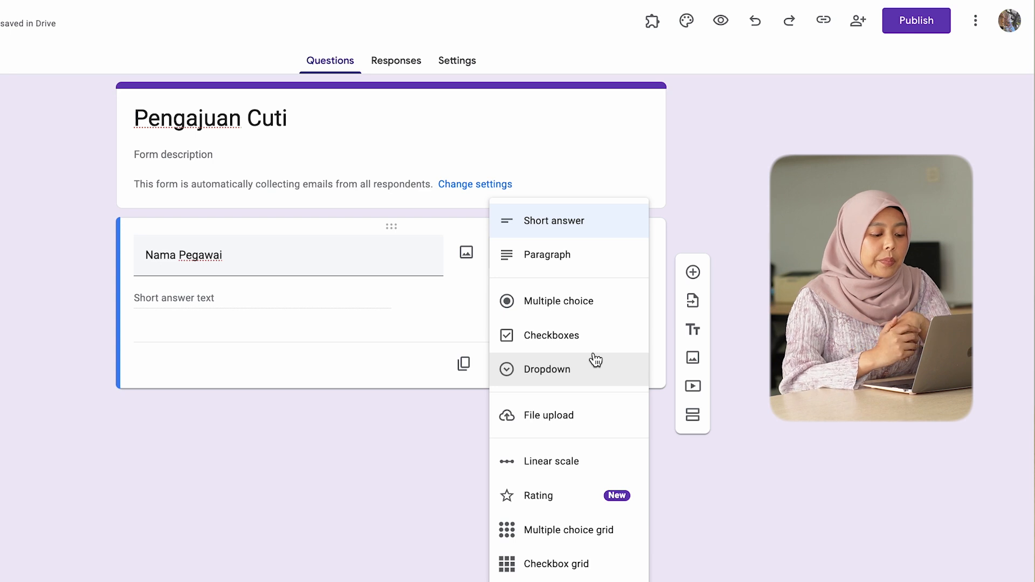
key("Escape")
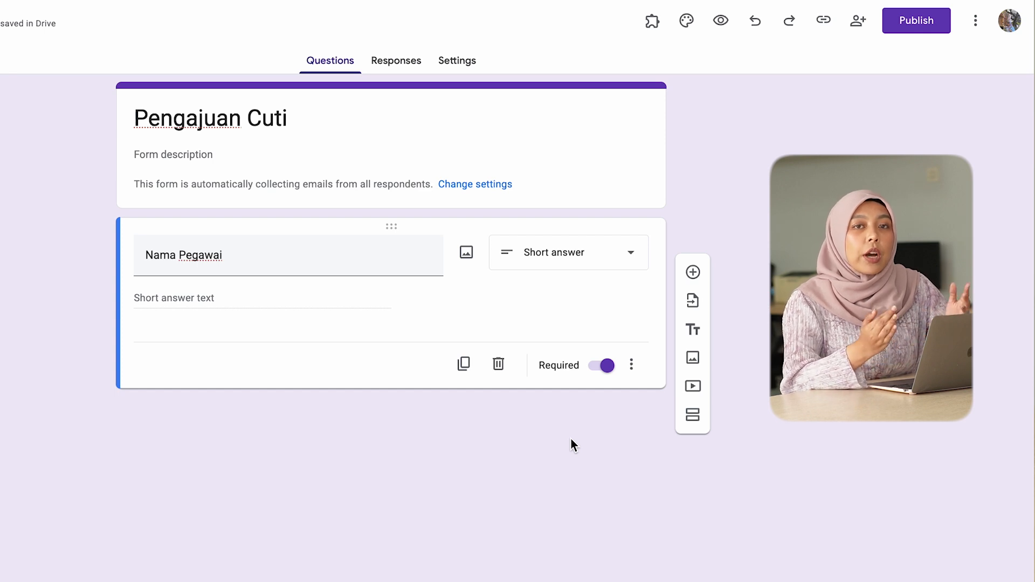
left_click(607, 368)
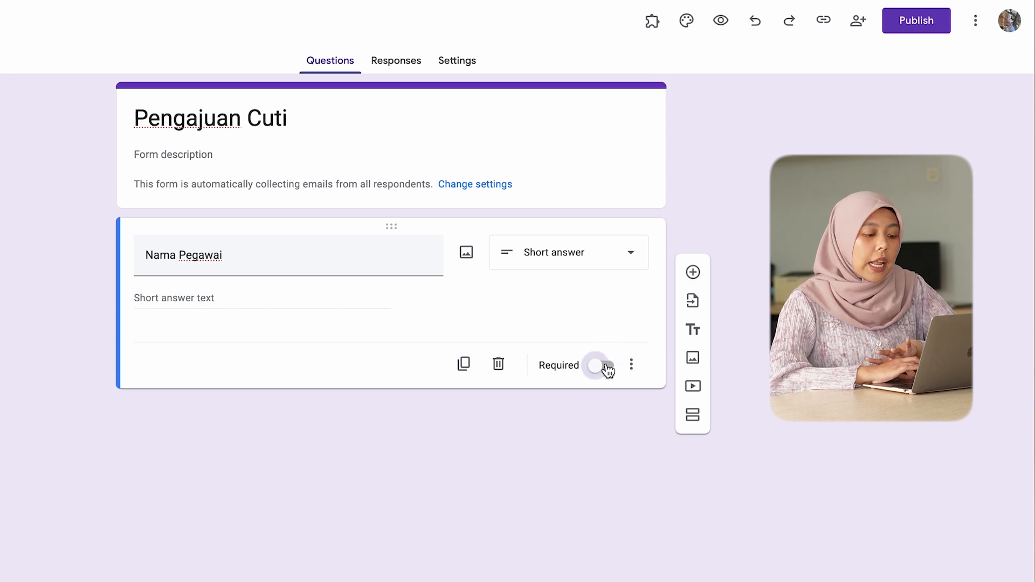
left_click(607, 367)
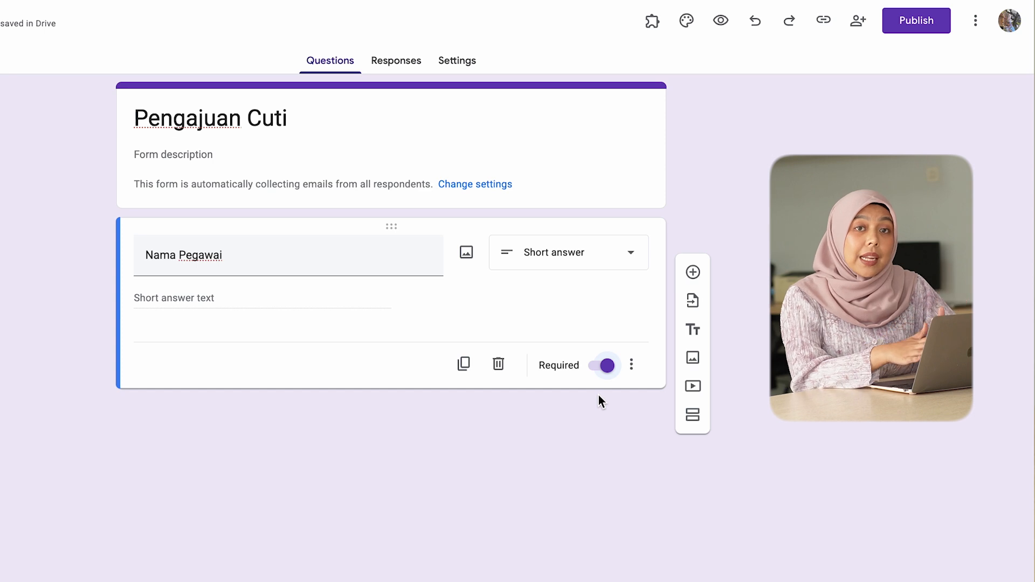
Step: Add a question titled "Departemen" below "Nama Pegawai" and set its type to Multiple choice
left_click(694, 272)
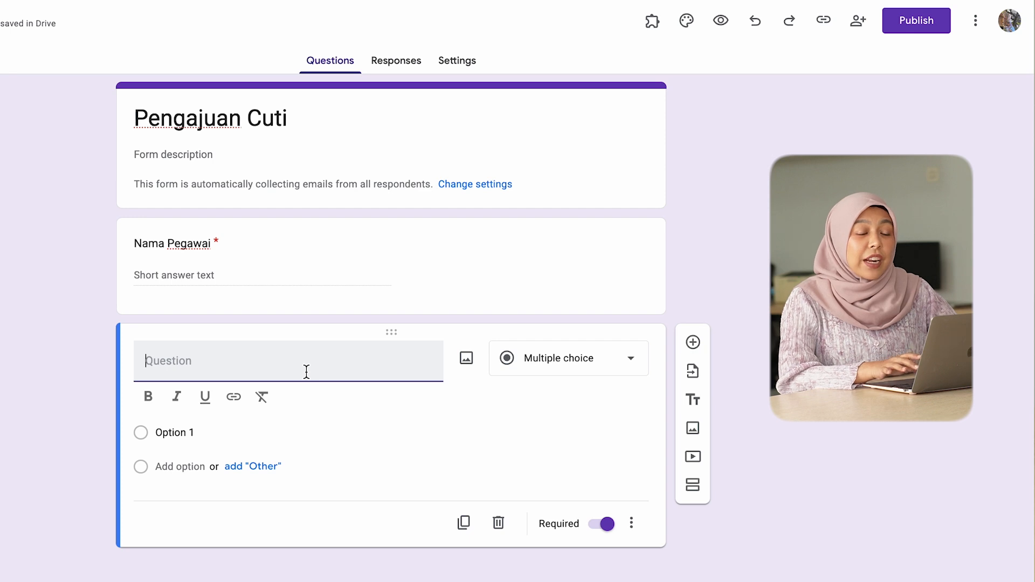
type("Departem")
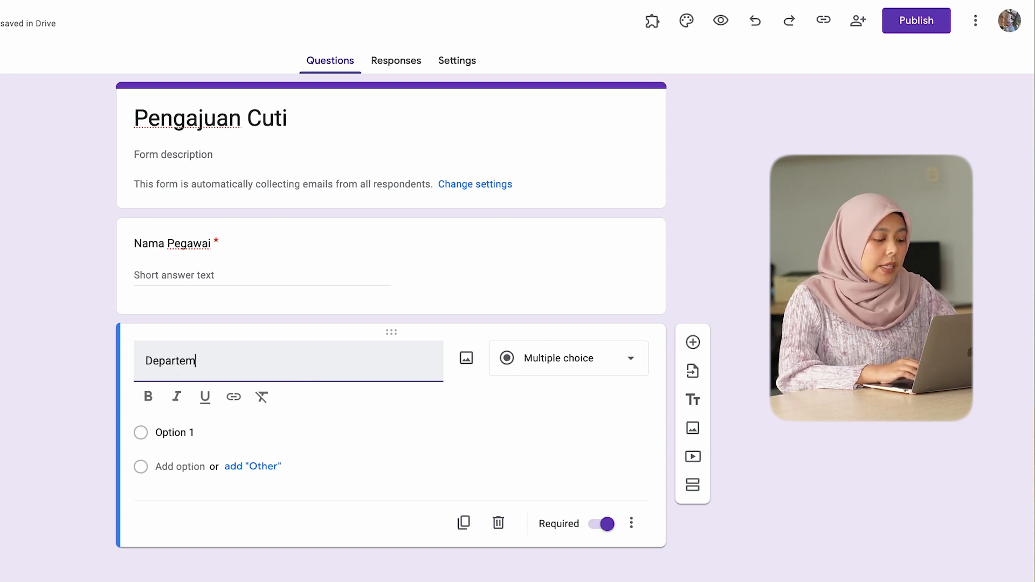
type("en")
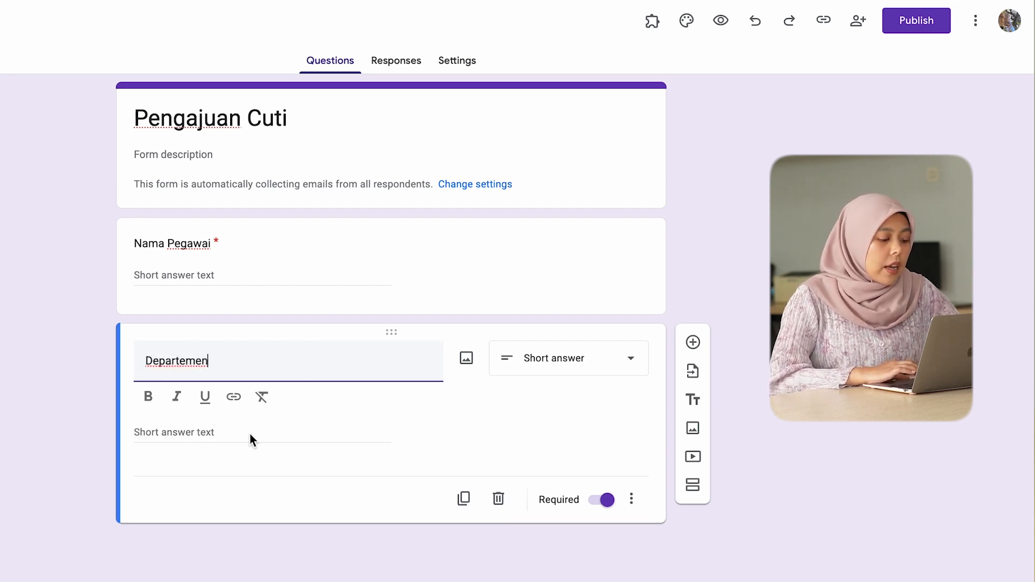
left_click(546, 374)
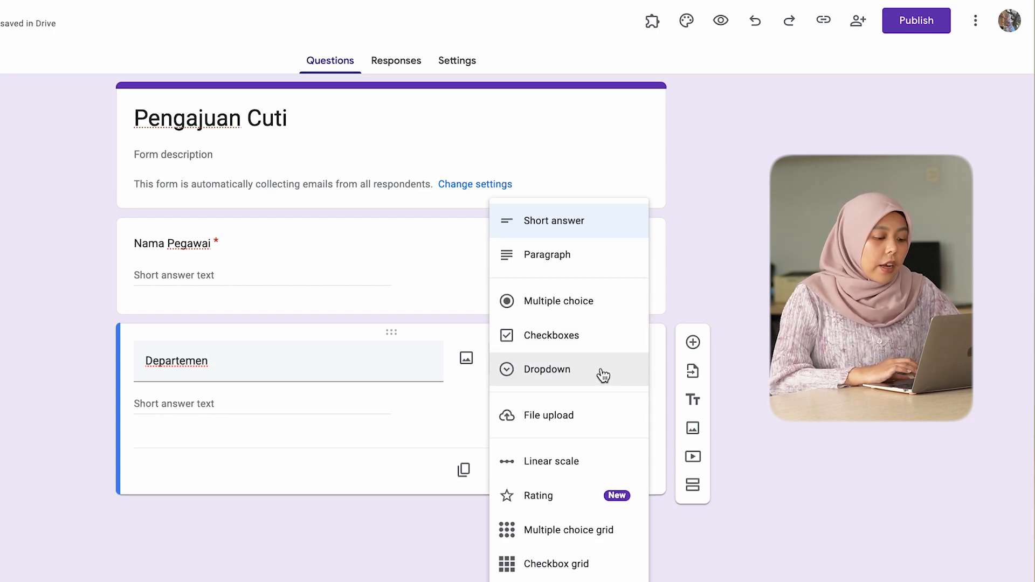
left_click(609, 306)
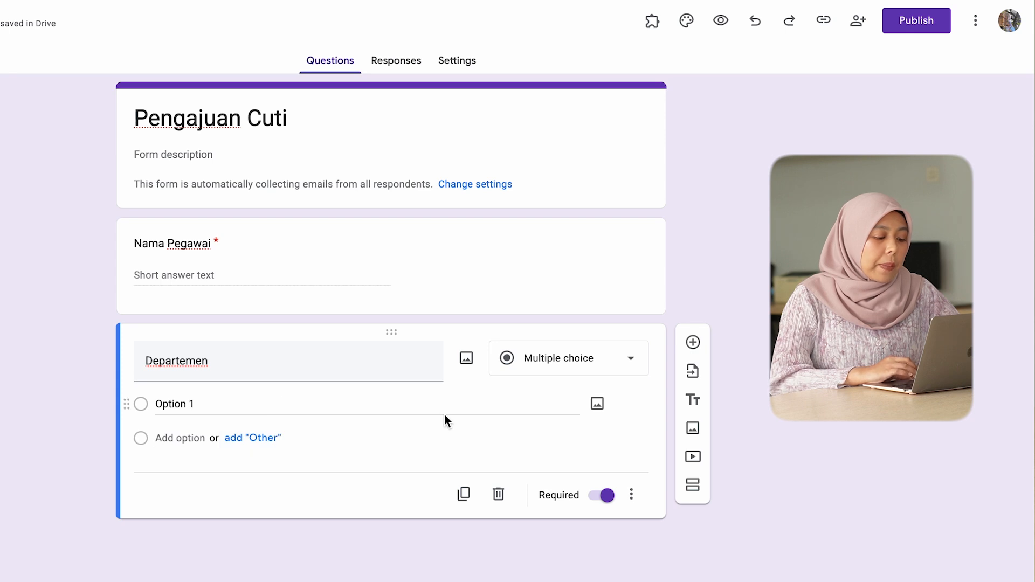
left_click(596, 372)
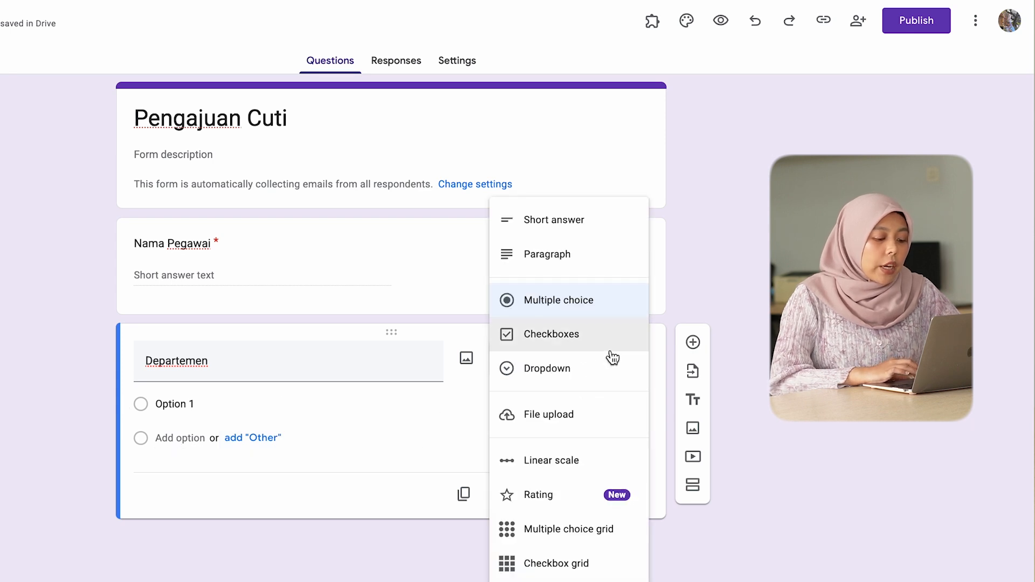
left_click(605, 368)
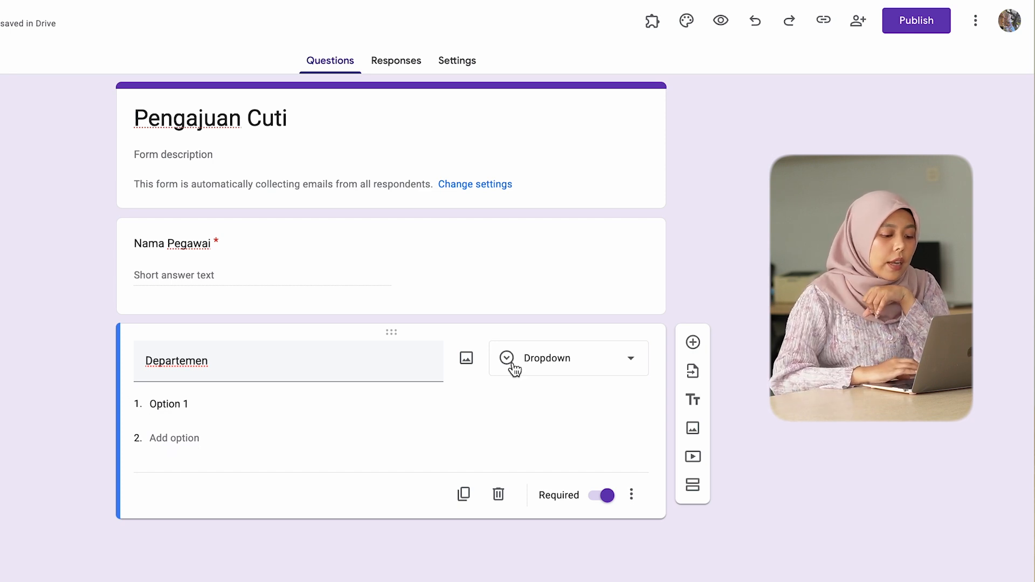
left_click(548, 369)
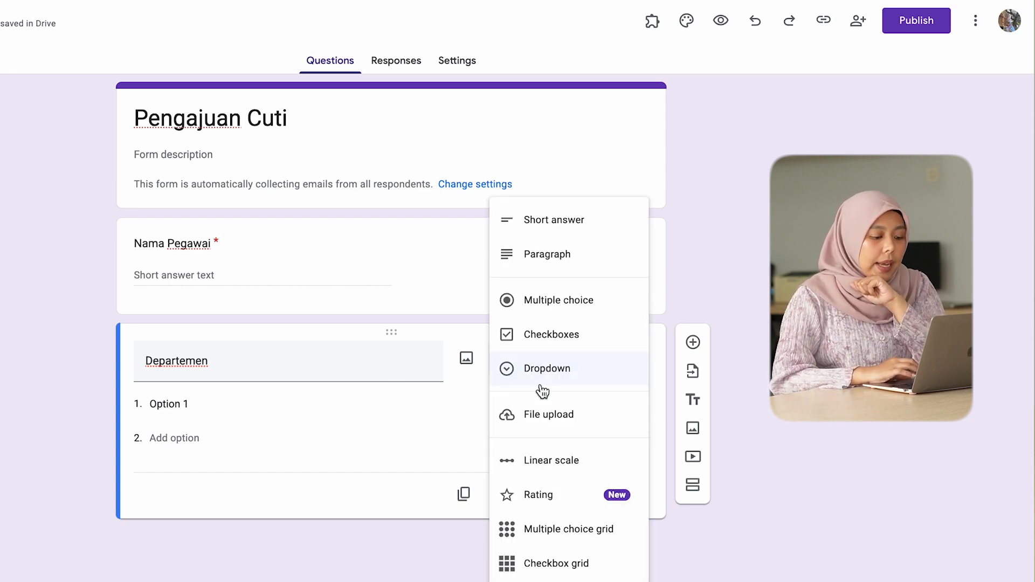
left_click(604, 299)
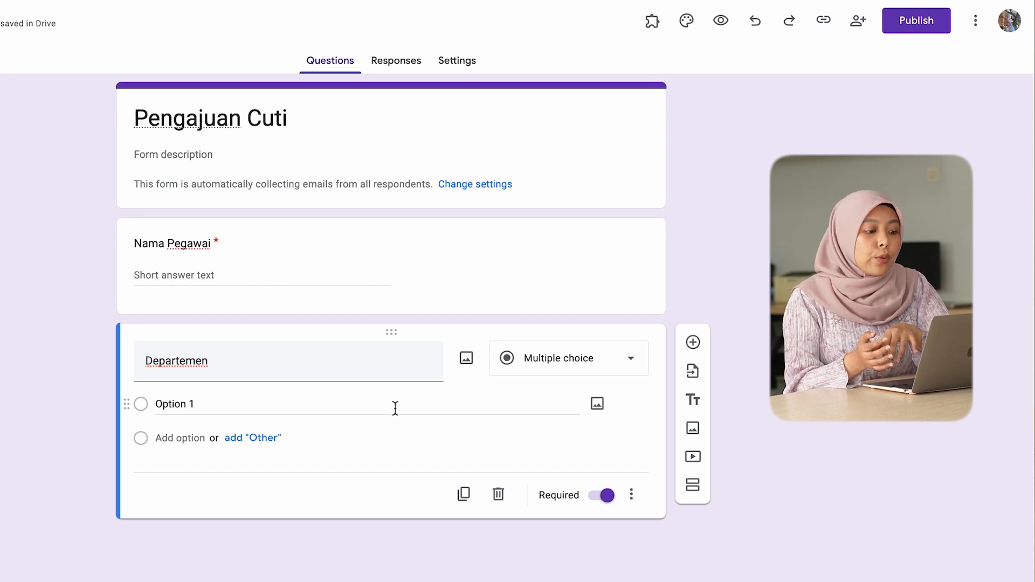
Step: Paste HRD, IT, Finance, Sales and Marketing as the answer options of the "Departemen" question
left_click(395, 408)
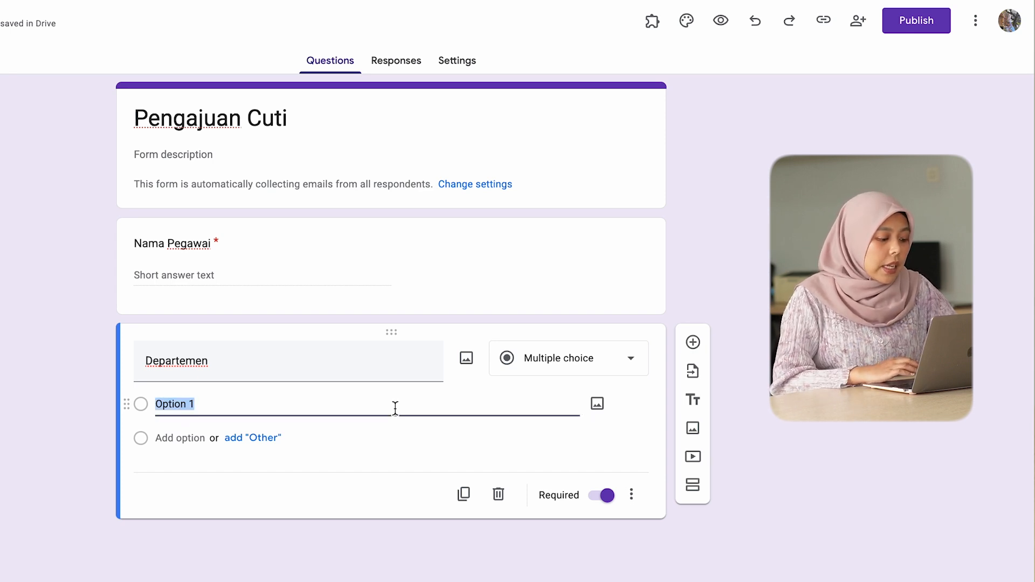
type("HRD IT Finance Sales Marketing")
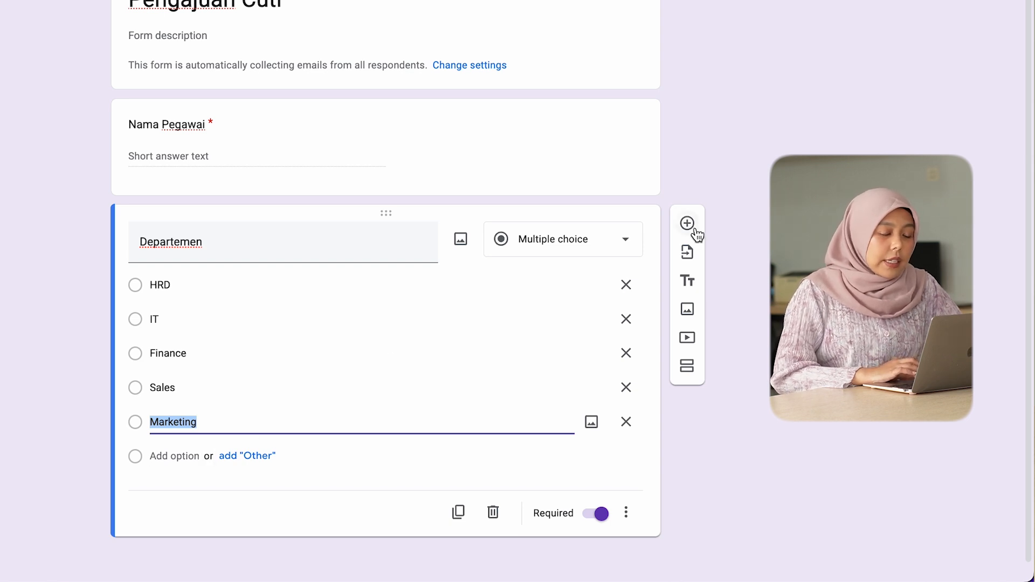
Step: Add a question titled "Tanggal Mulai Cuti" below "Departemen" with the Date type
left_click(695, 230)
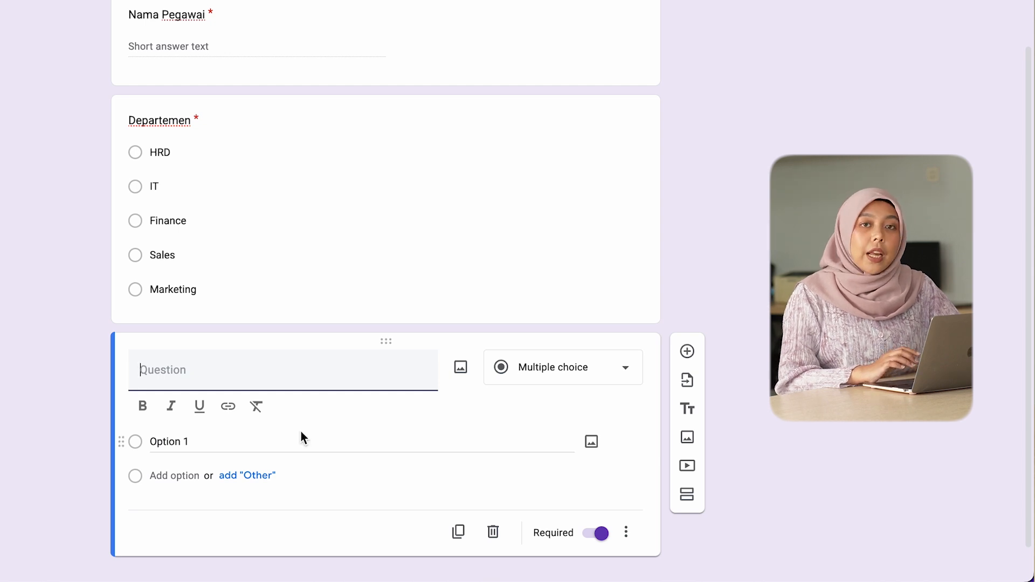
type("Tanggal Mulai Cuti")
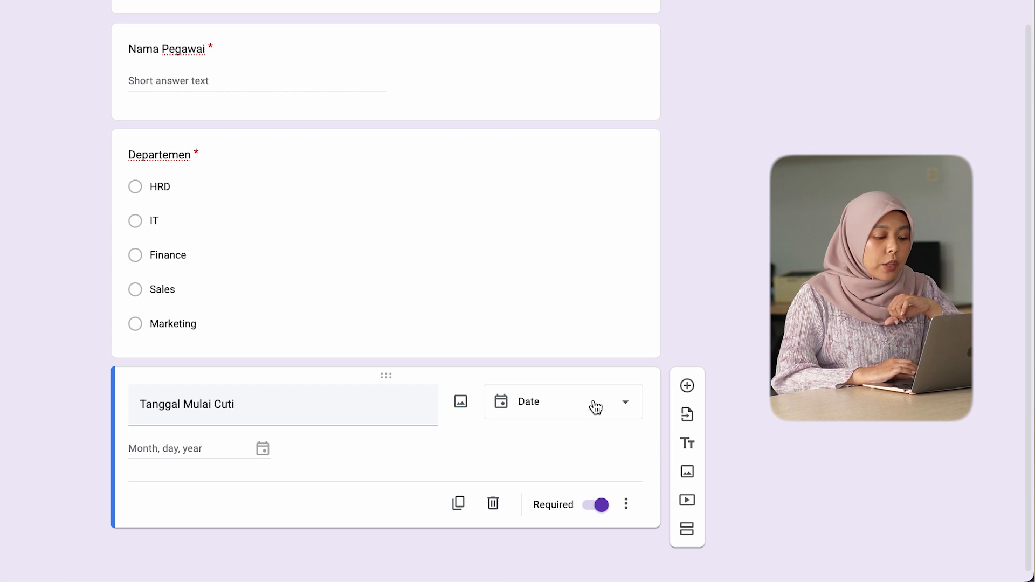
left_click(604, 405)
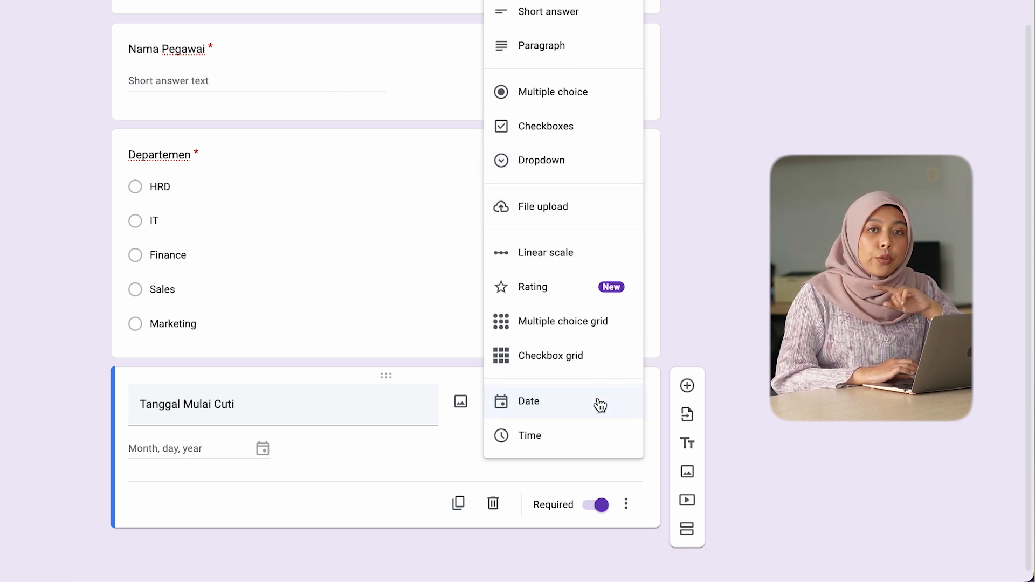
left_click(599, 405)
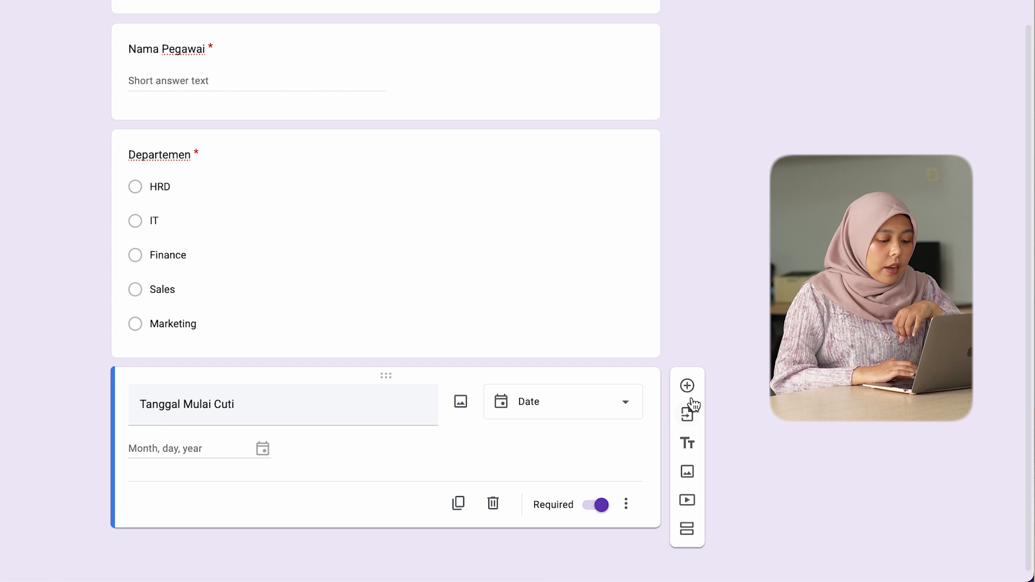
Step: Add a date question titled "Tanggal Akhir Cuti" below the leave start date question
left_click(687, 385)
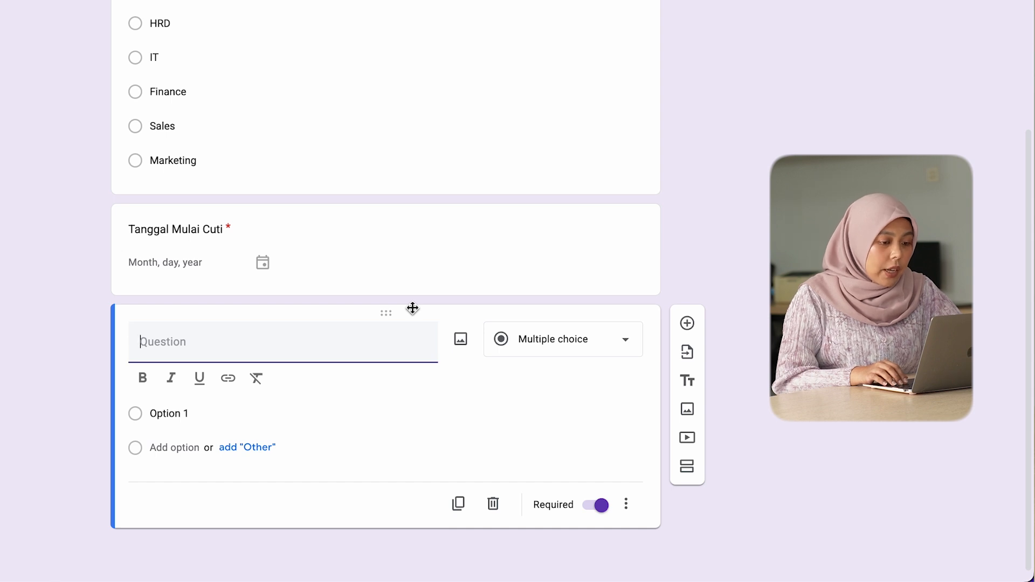
type("Tangga")
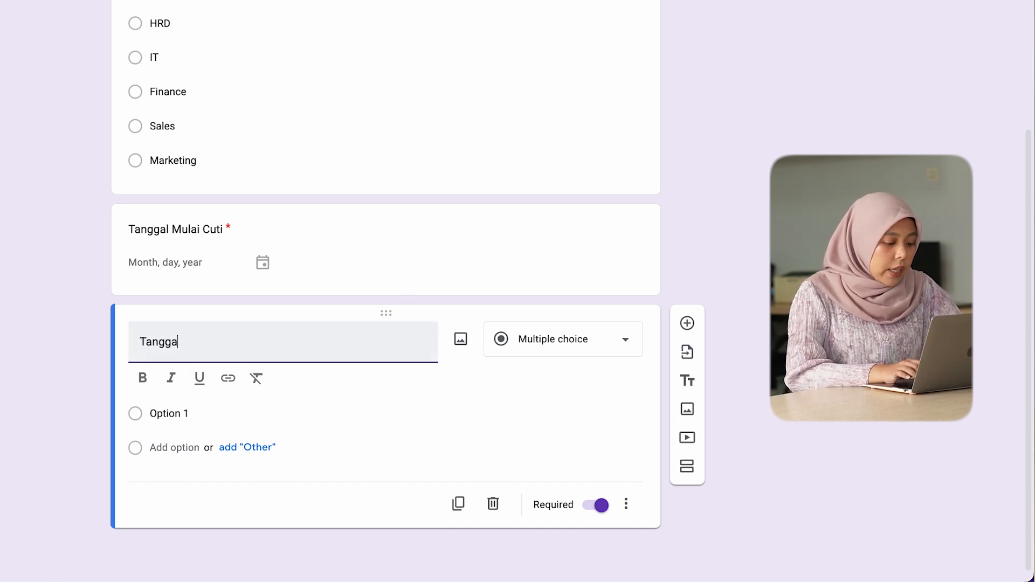
type("l Akhir Cuti")
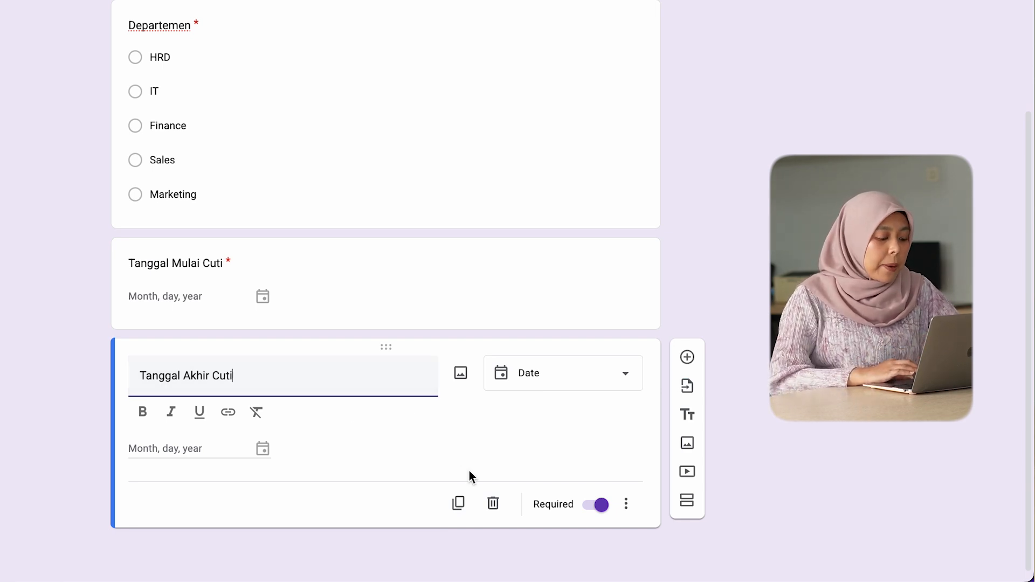
Step: Add a paragraph question titled "Alasan Cuti" below "Tanggal Akhir Cuti" and make it optional
left_click(687, 358)
type("Alasan Cuti")
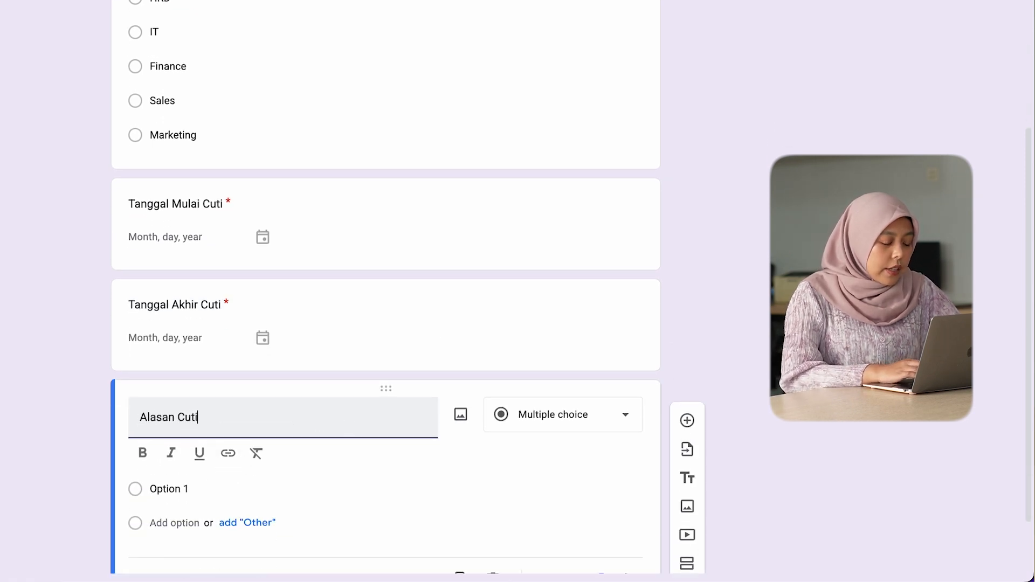
scroll(500, 538, "down", 1)
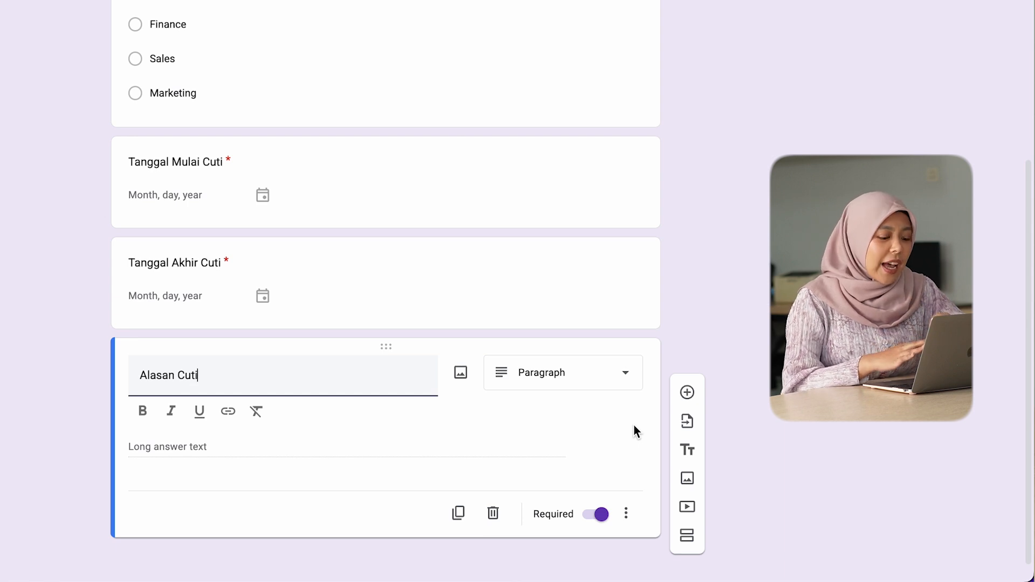
left_click(594, 516)
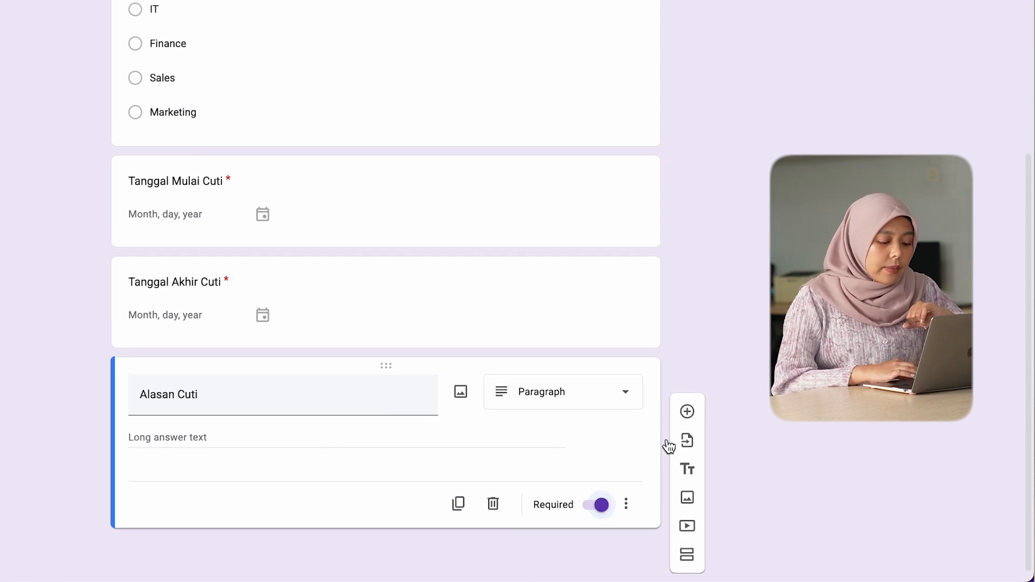
left_click(592, 512)
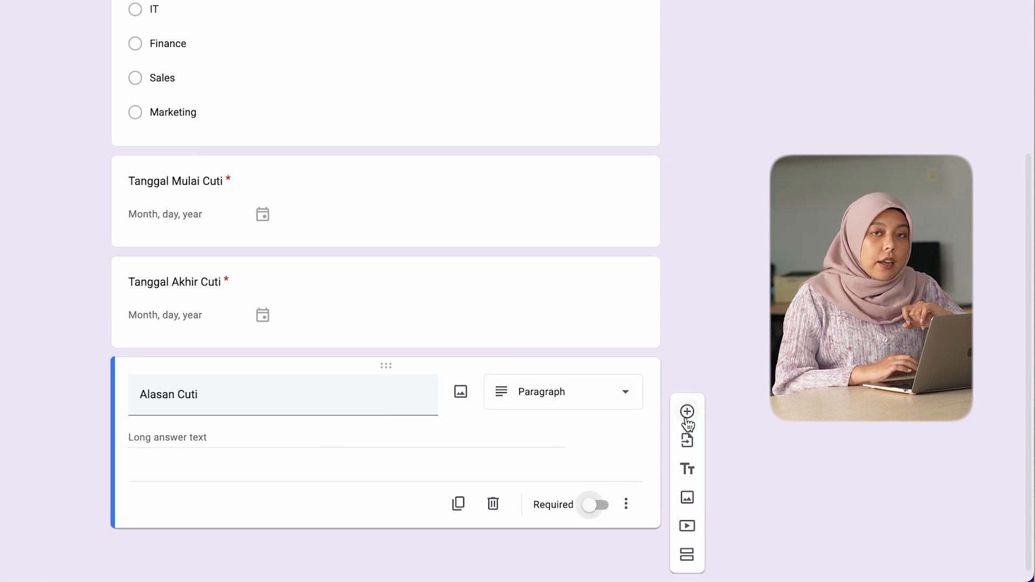
Step: Add a question titled "Bukti Approval Atasan" below "Alasan Cuti" with the File upload type, allowing respondents to upload files to Drive
left_click(687, 412)
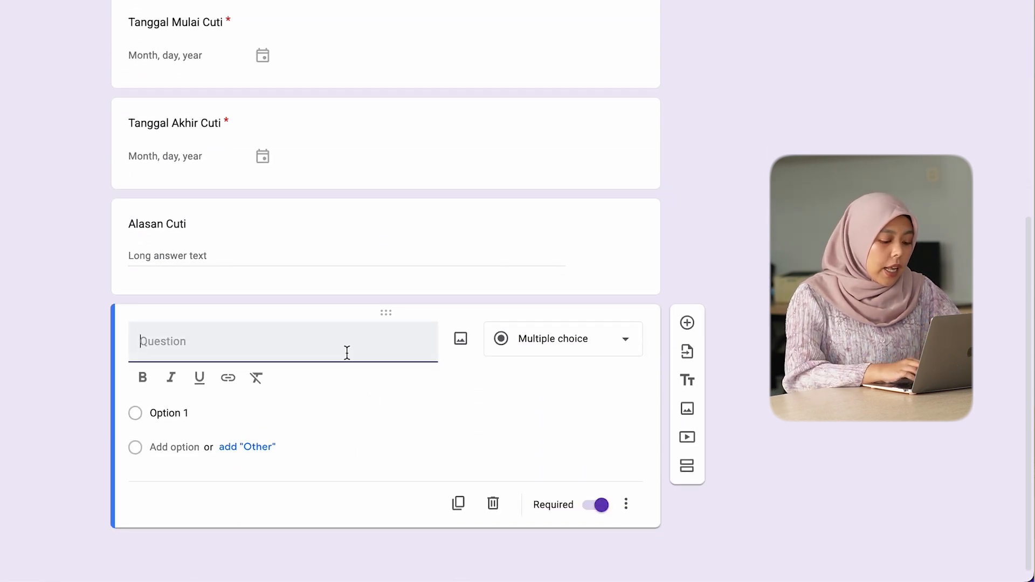
type("Bukti Appr")
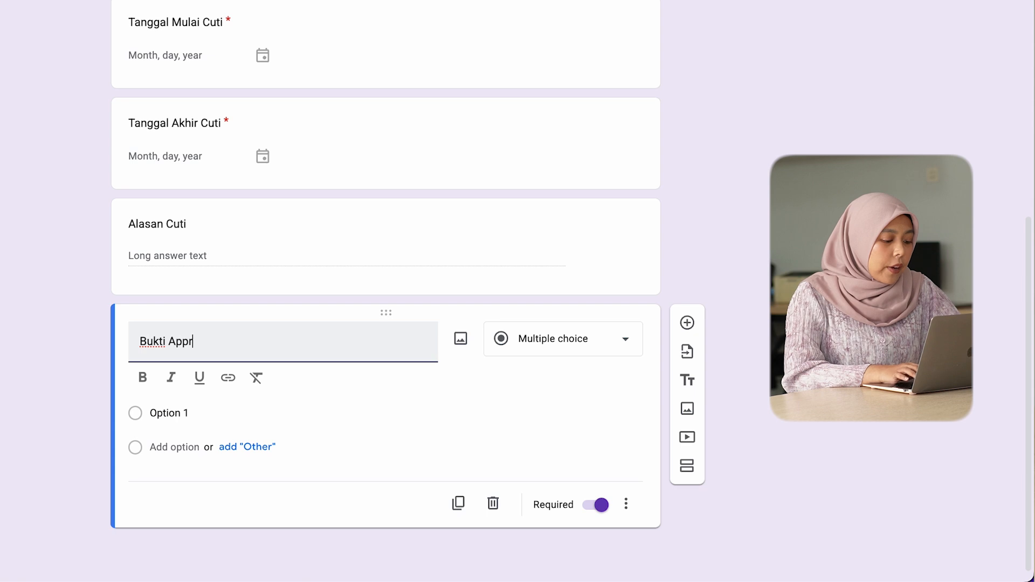
type("oval Atasan")
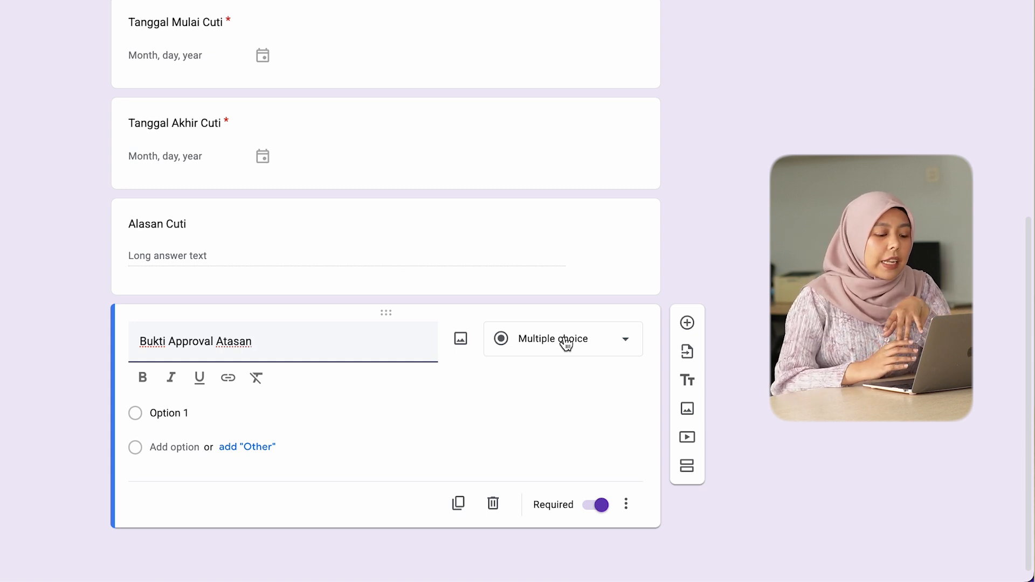
left_click(566, 343)
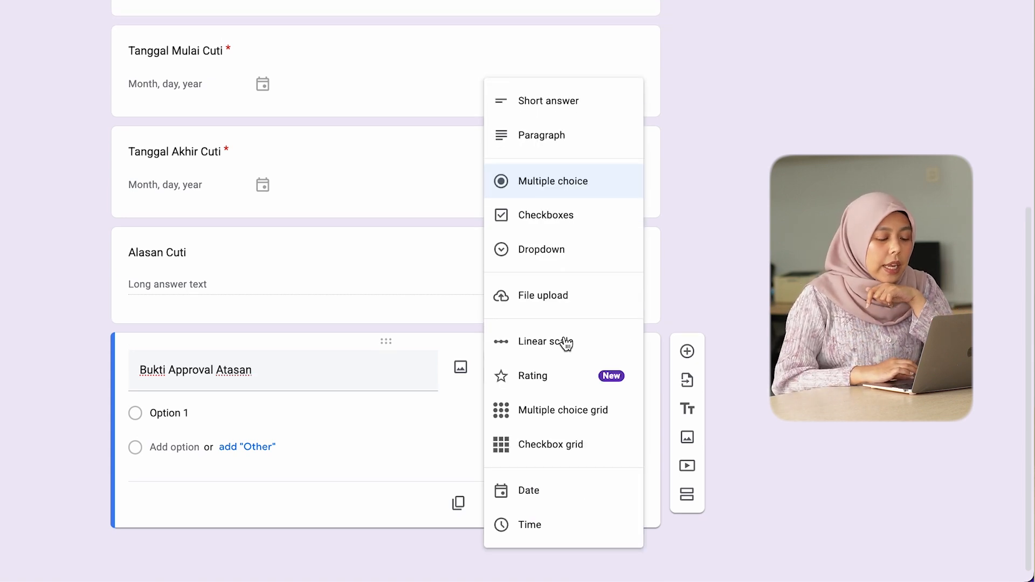
left_click(575, 300)
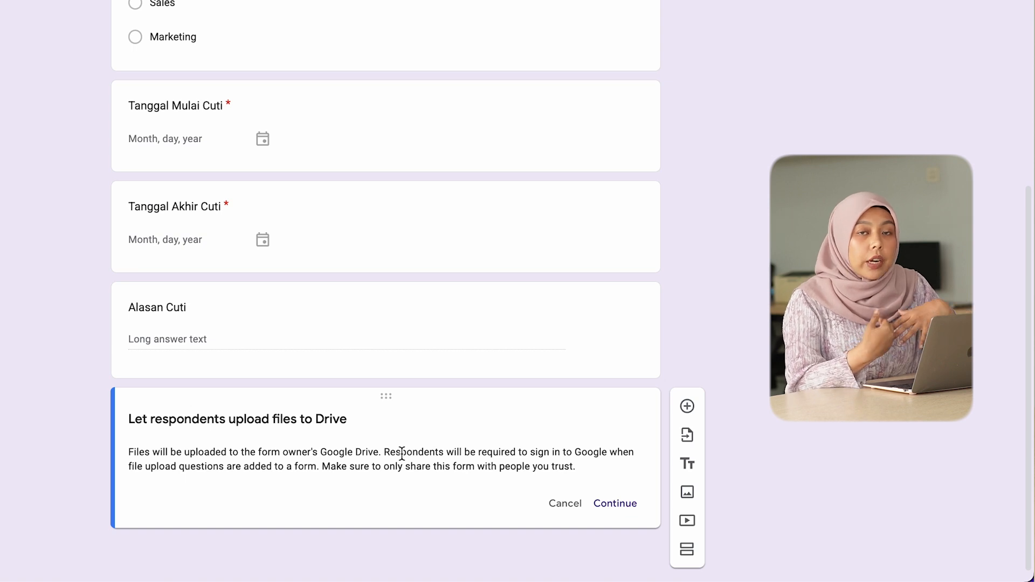
left_click(618, 507)
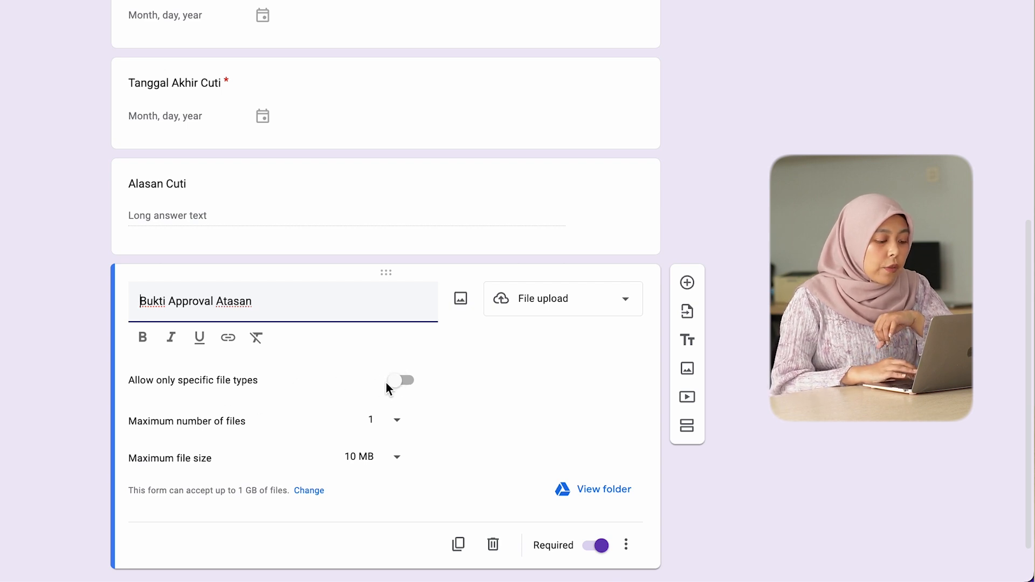
Step: Restrict the uploads of the "Bukti Approval Atasan" question to the PDF and Image file types
left_click(404, 384)
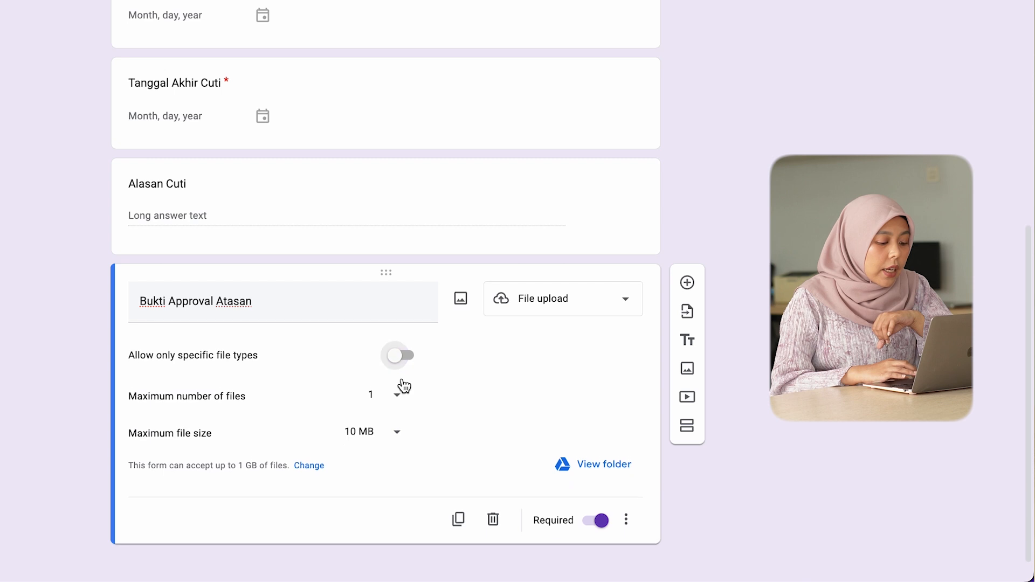
left_click(396, 353)
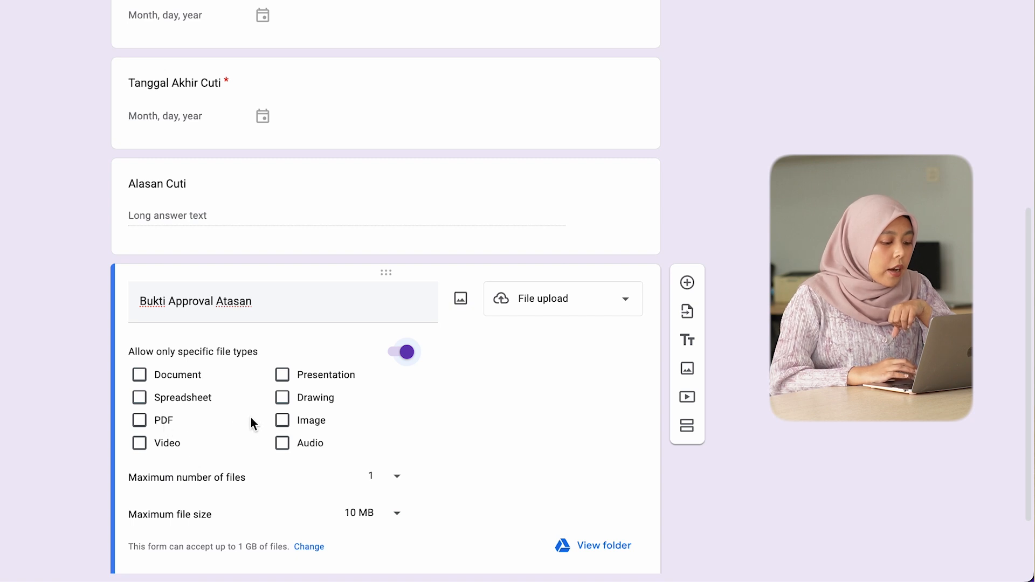
left_click(304, 422)
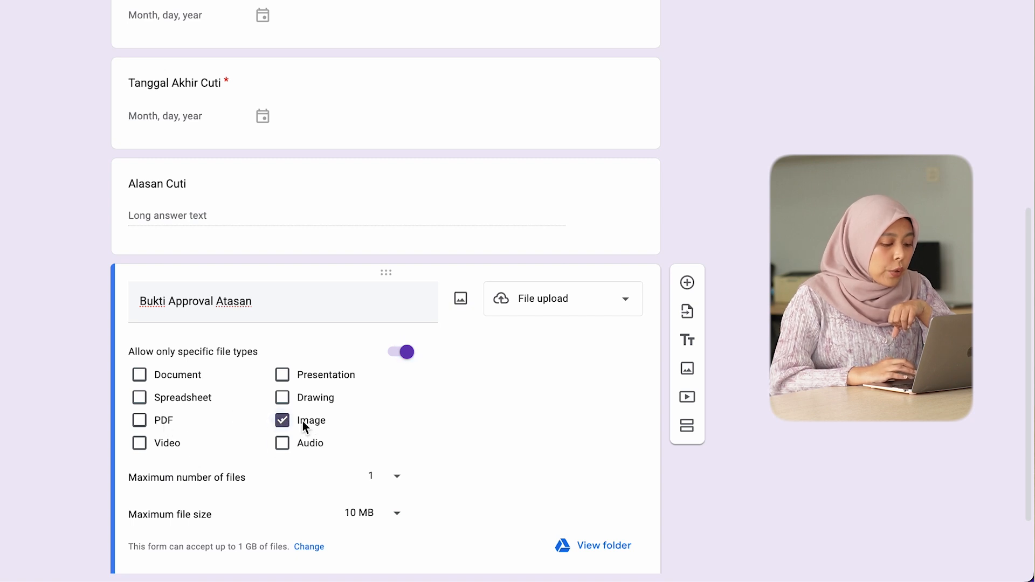
left_click(164, 422)
scroll(528, 480, "down", 2)
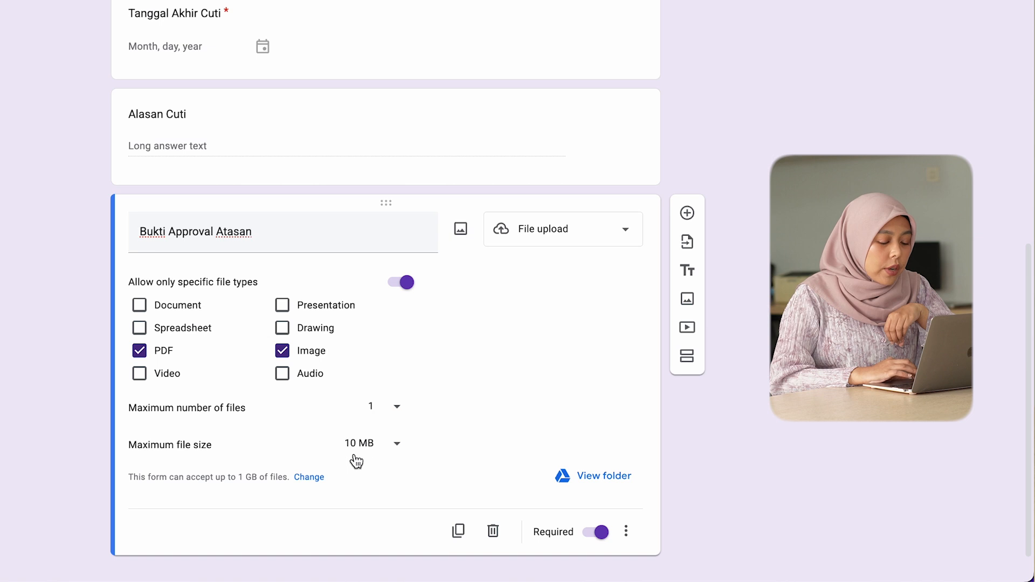
scroll(373, 505, "down", 1)
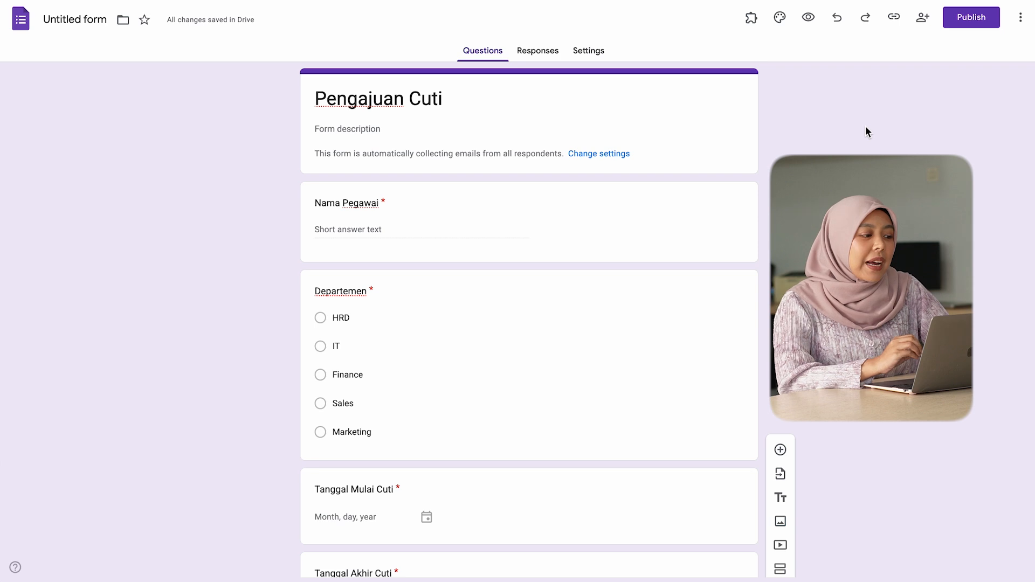
Step: Publish the form with the responder view kept on the peopleshift.id group
left_click(970, 26)
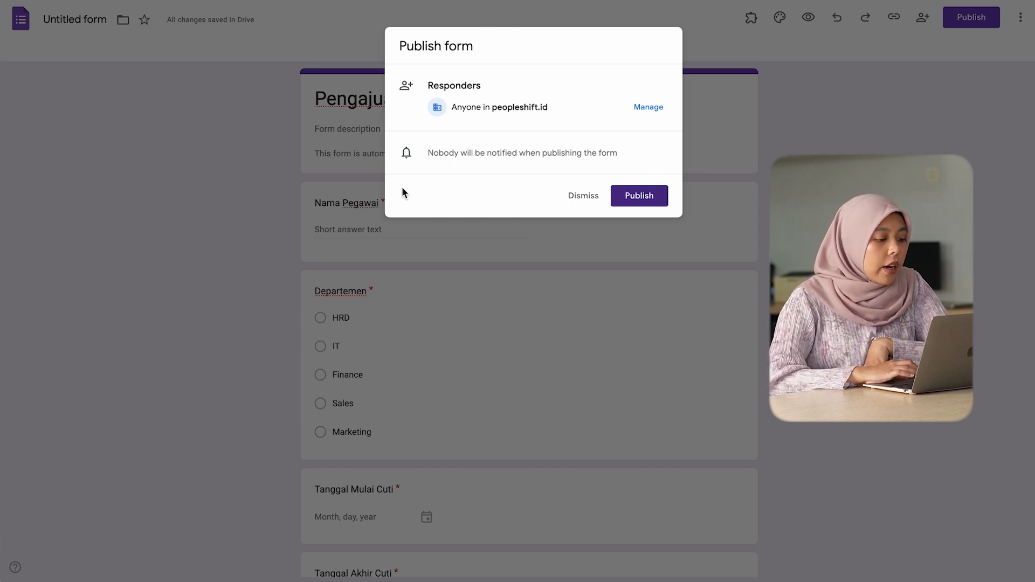
left_click(648, 109)
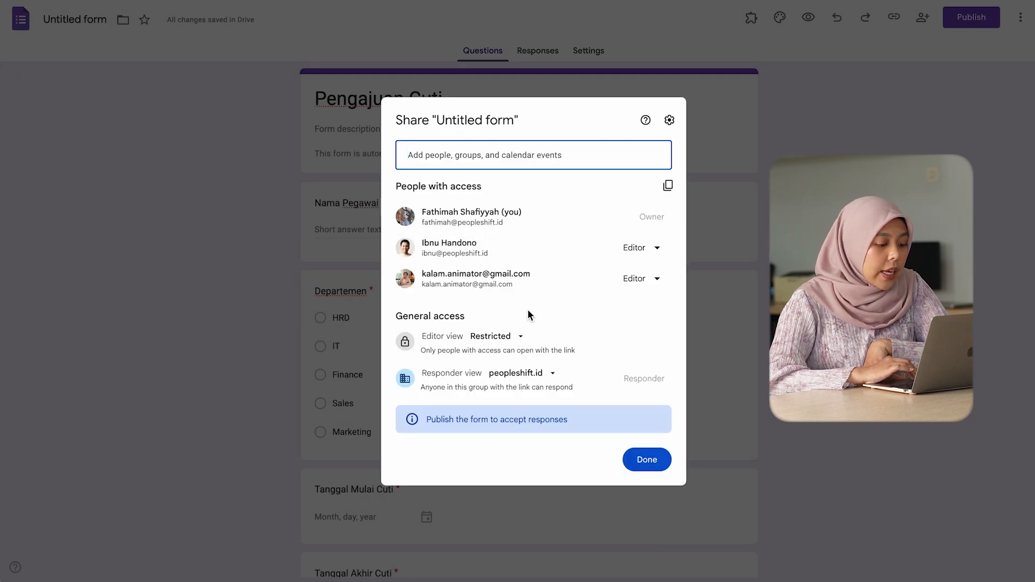
left_click(528, 379)
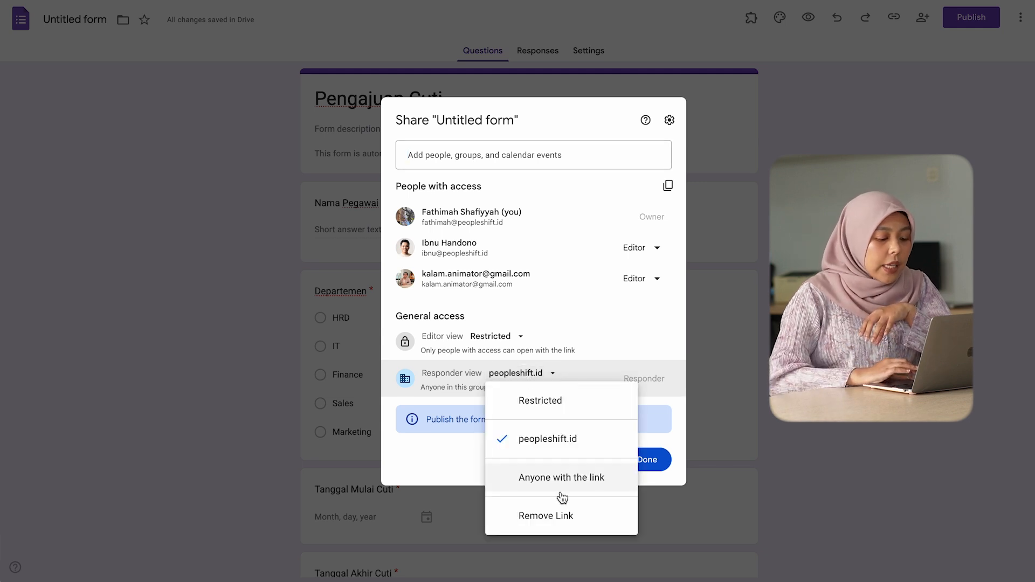
left_click(609, 445)
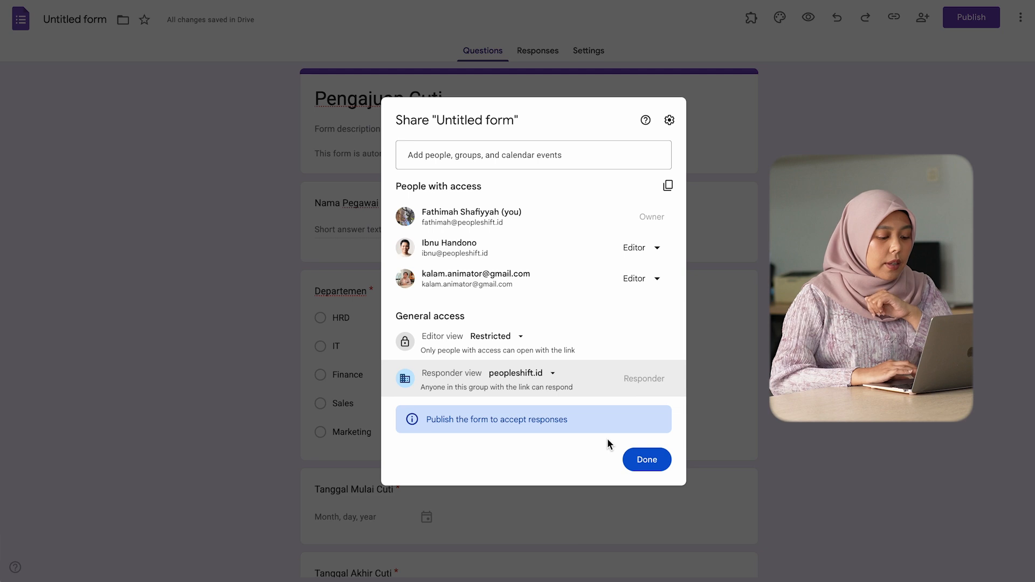
left_click(642, 461)
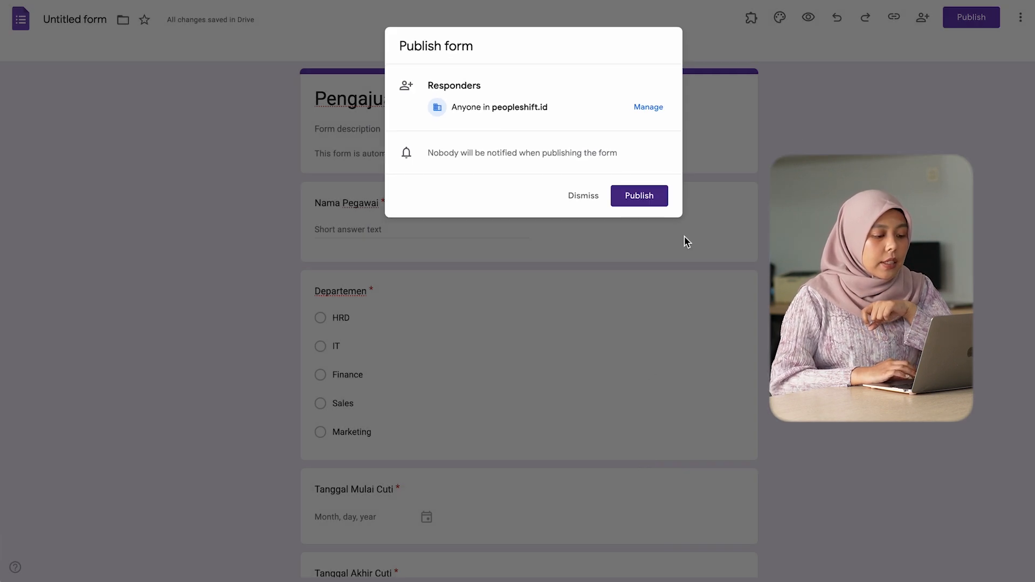
left_click(640, 198)
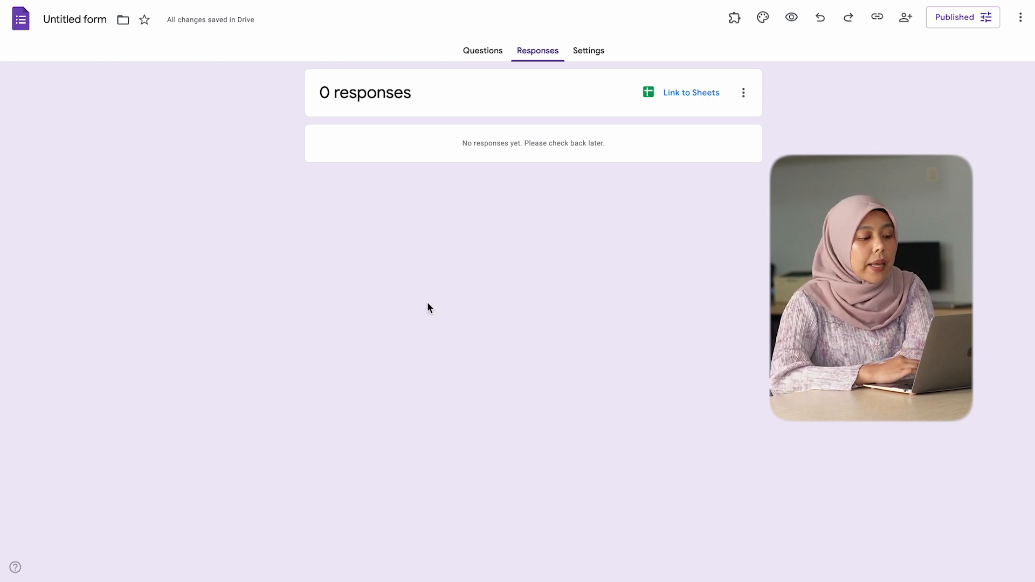
Step: Link the form's responses to the existing "Rekap Cuti" spreadsheet and dismiss the table formatting tip in the opened sheet
left_click(700, 96)
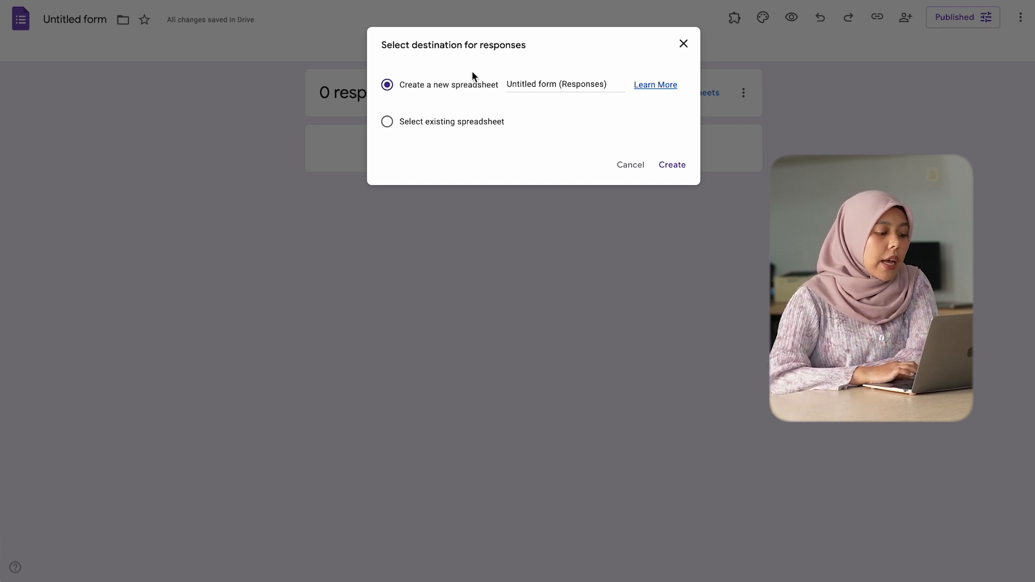
left_click(442, 123)
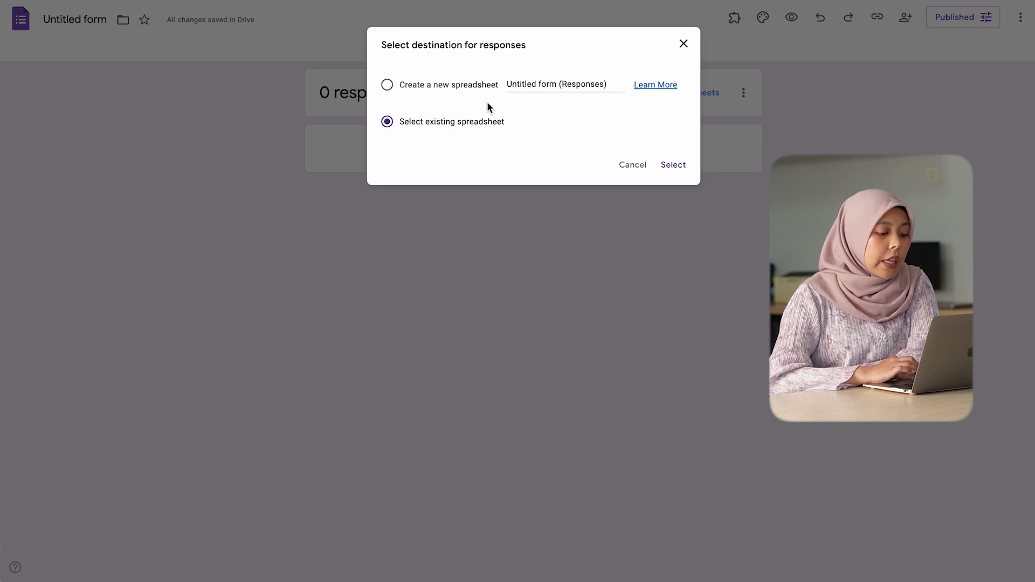
left_click(680, 172)
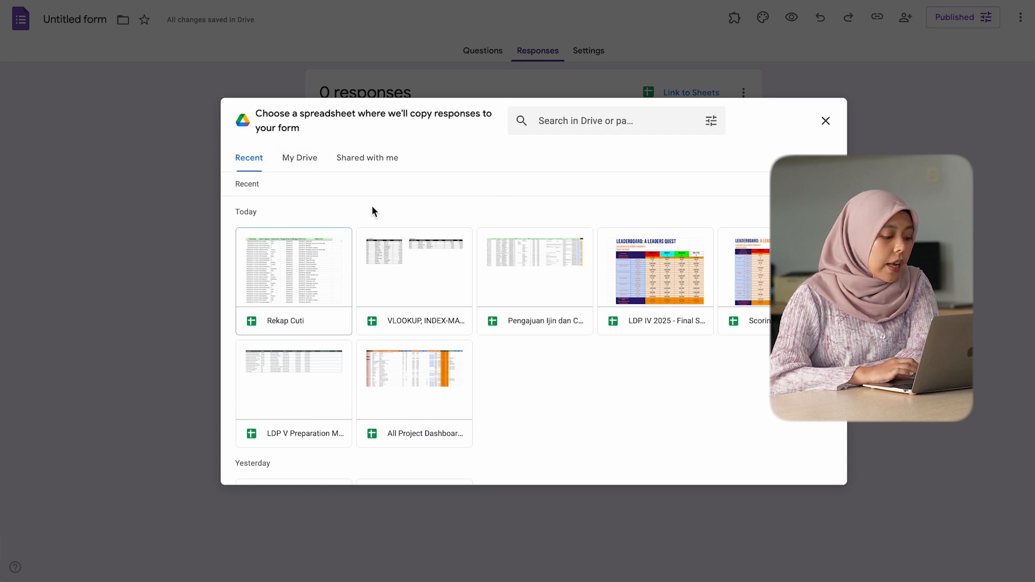
left_click(562, 113)
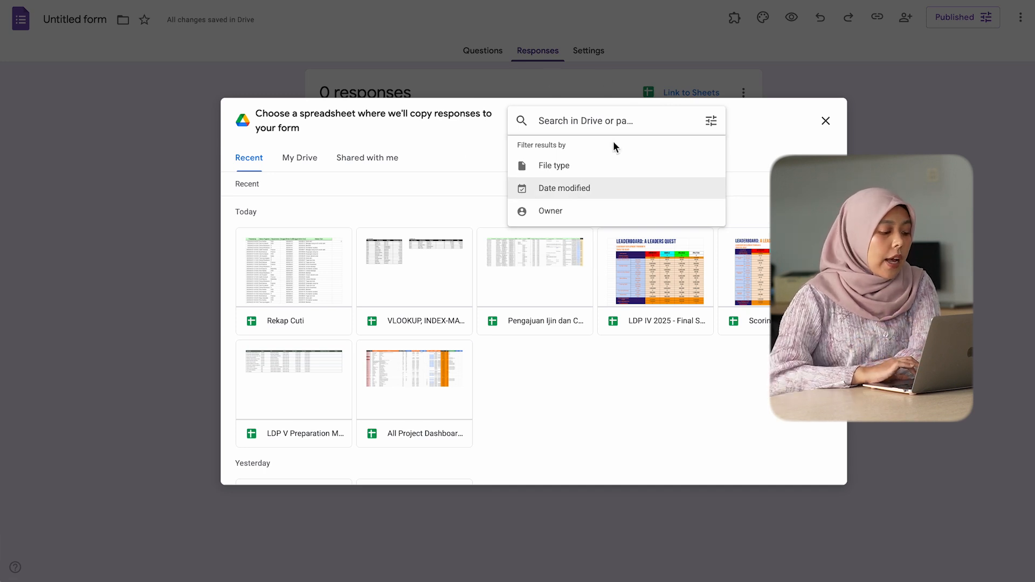
left_click(321, 297)
left_click(808, 470)
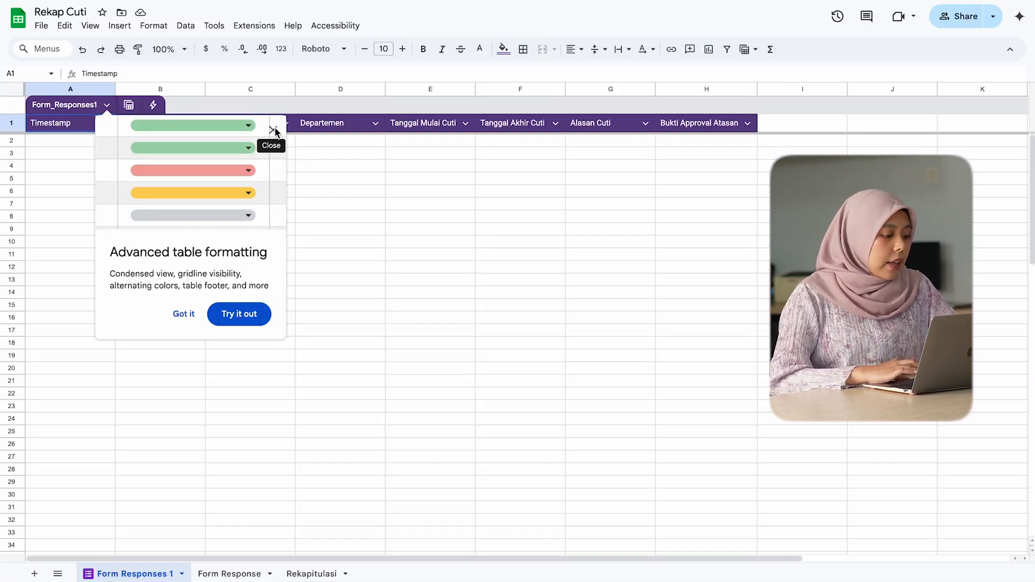
left_click(274, 130)
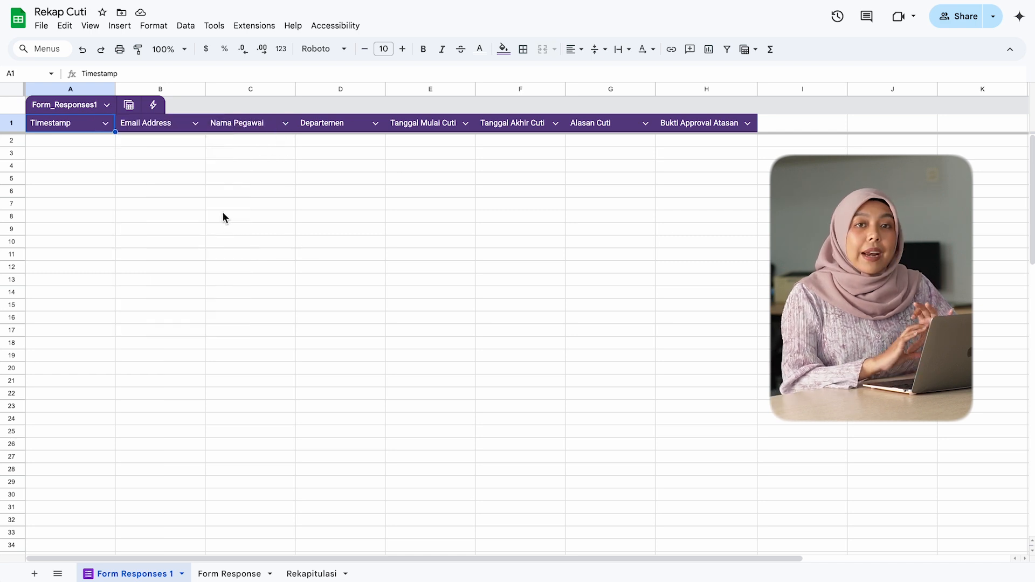
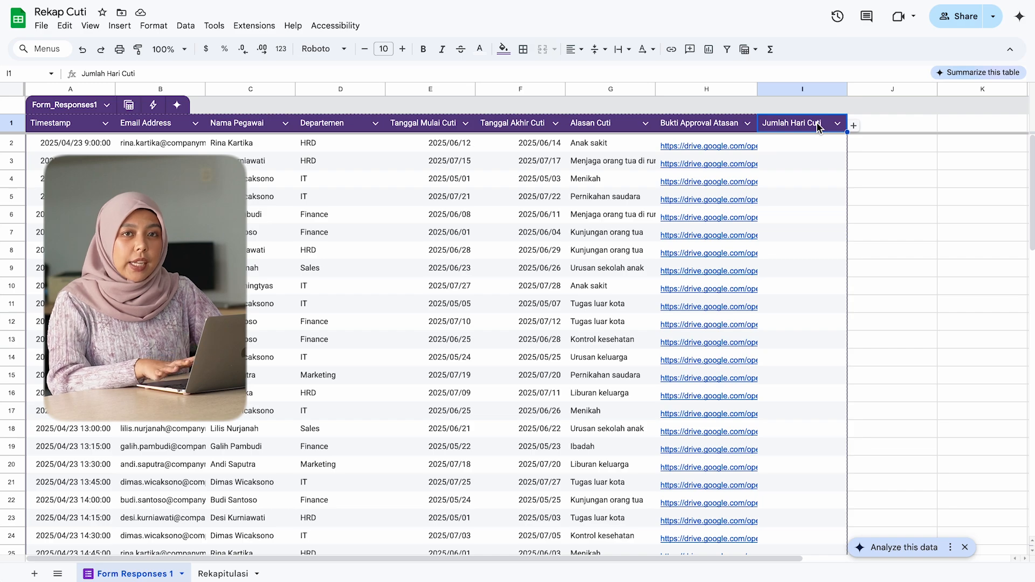
Step: Enter =NETWORKDAYS(E2,F2) in the first Jumlah Hari Cuti cell and accept the suggested autofill for the rest of the column
left_click(802, 144)
type("=network")
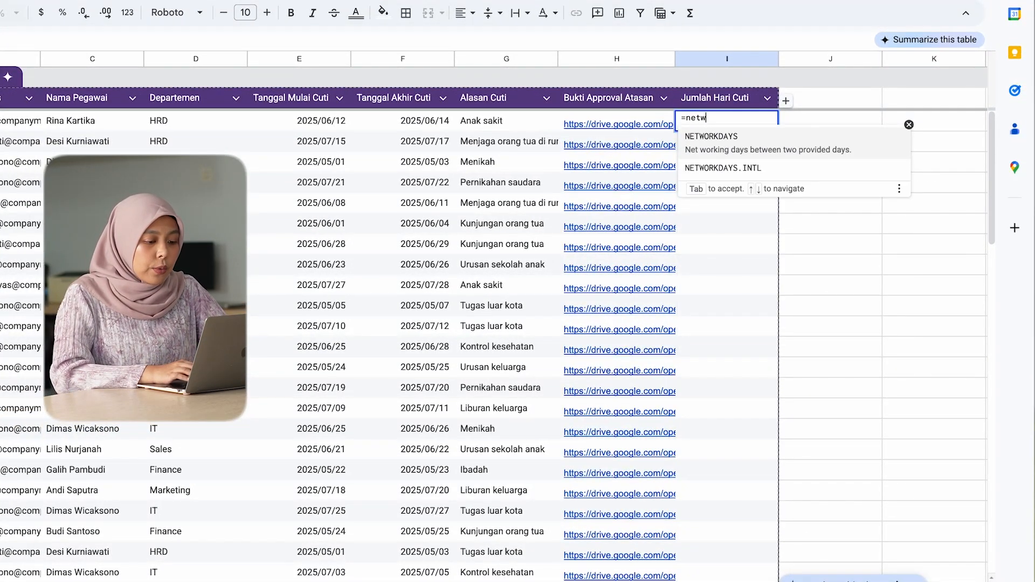
key("Tab")
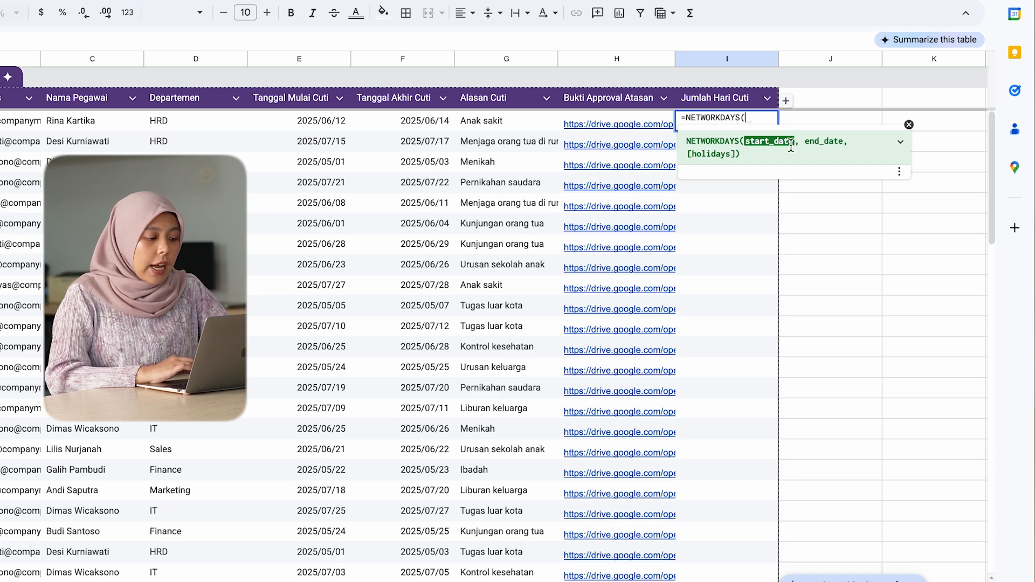
left_click(338, 125)
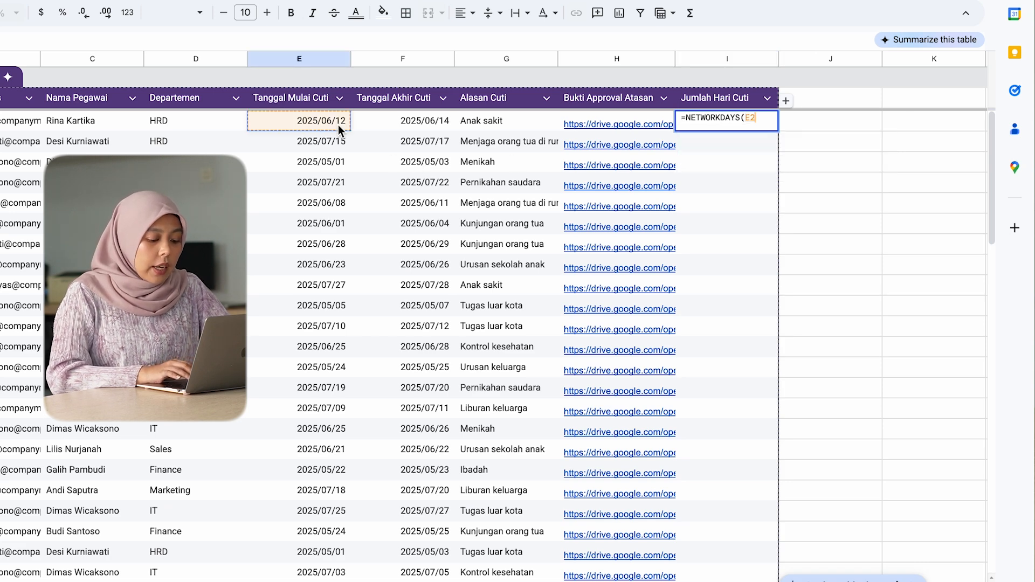
type(",")
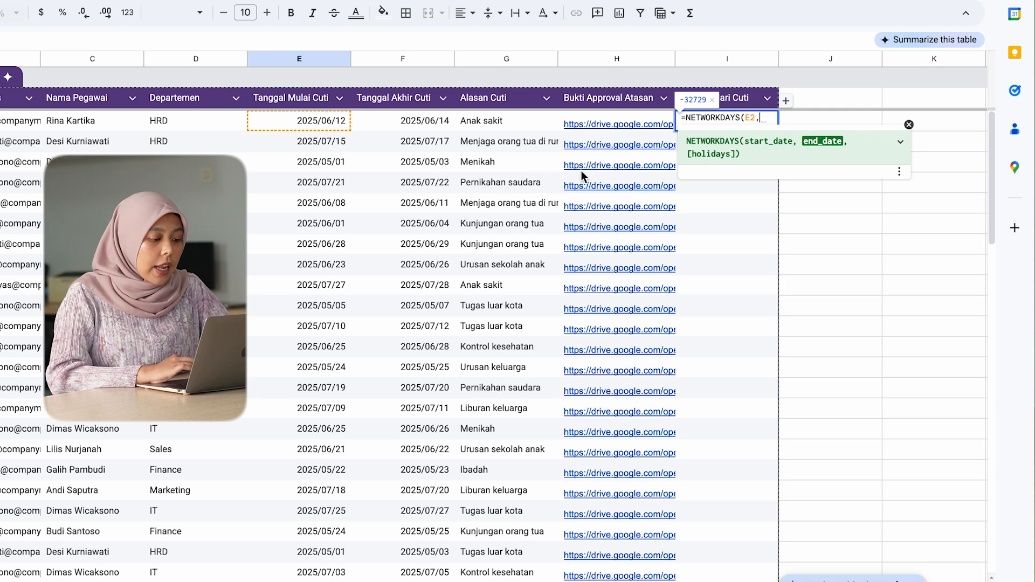
left_click(406, 128)
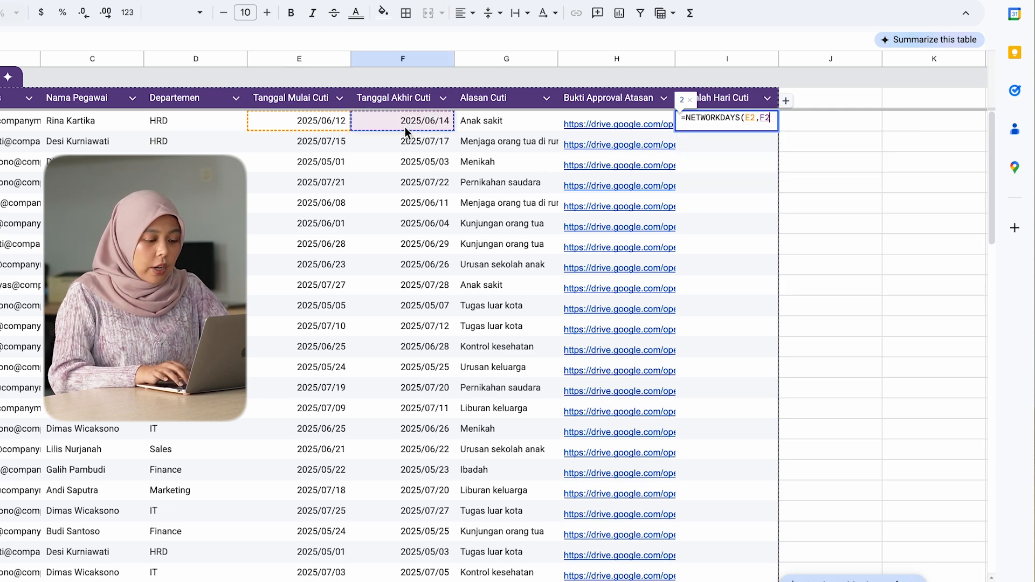
key("Return")
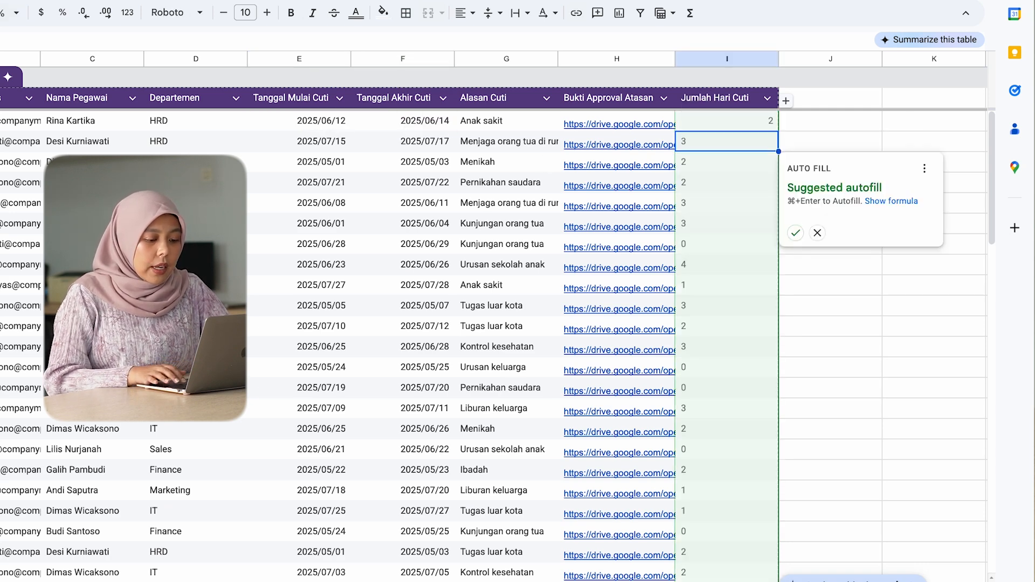
key("super+Return")
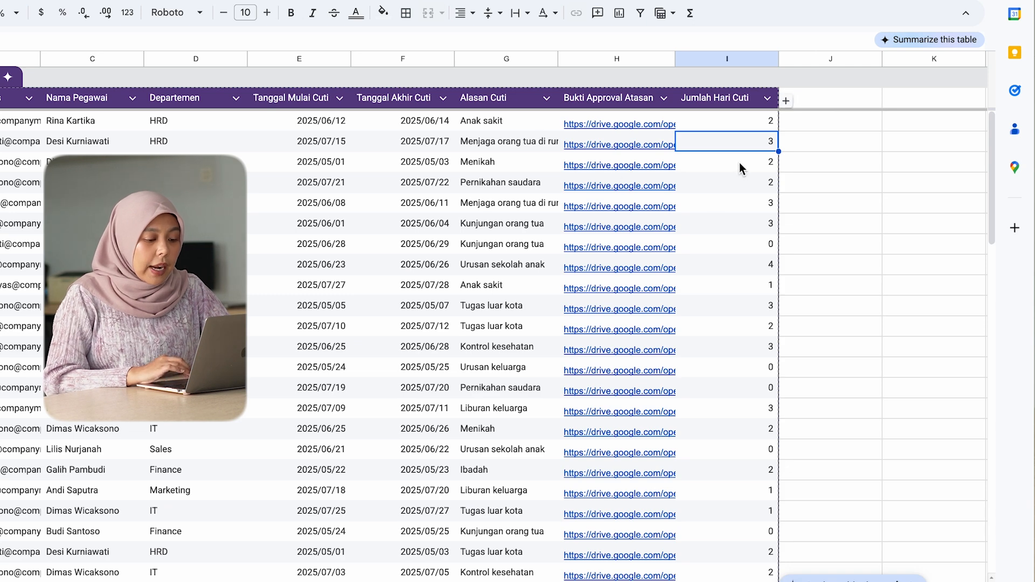
Step: Add a "Validasi HR" column header in J1, directly after Jumlah Hari Cuti
key("Up")
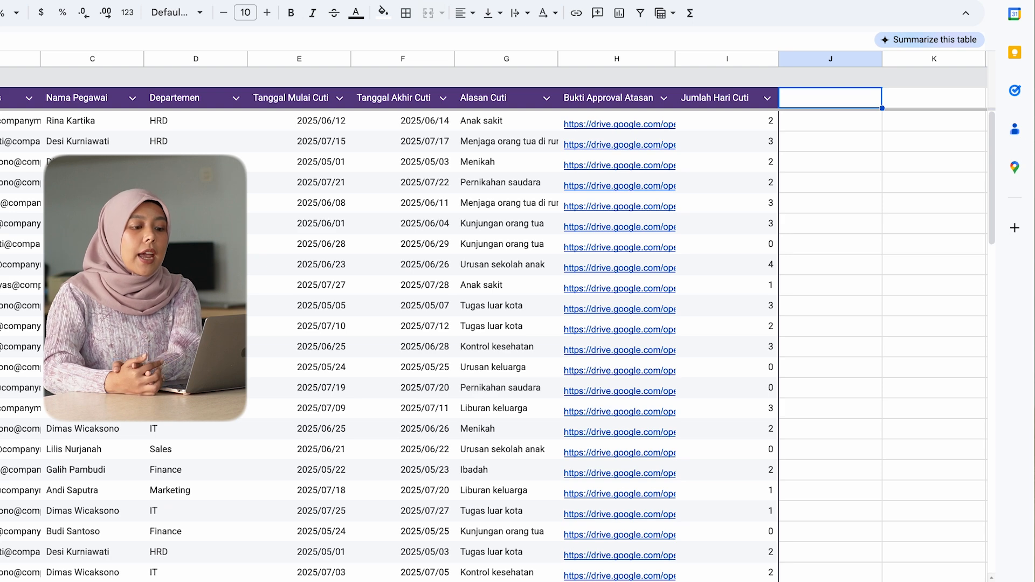
type("Validasi HR")
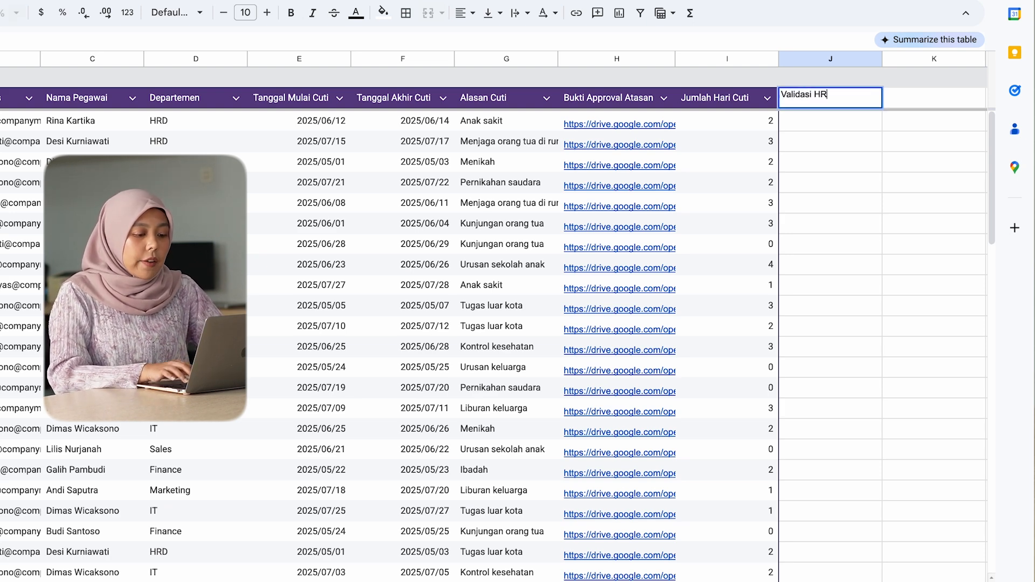
key("Return")
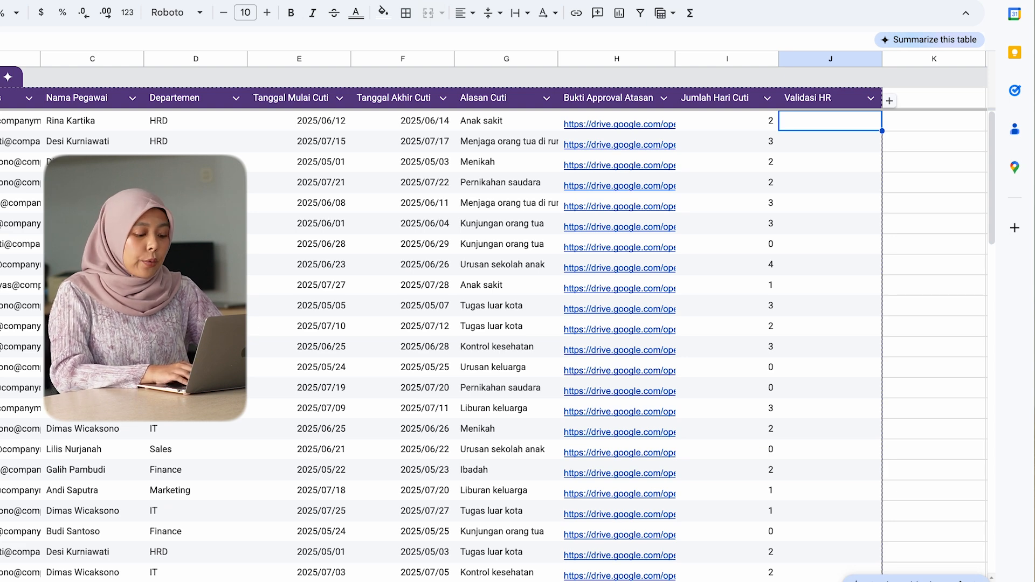
type("Approved")
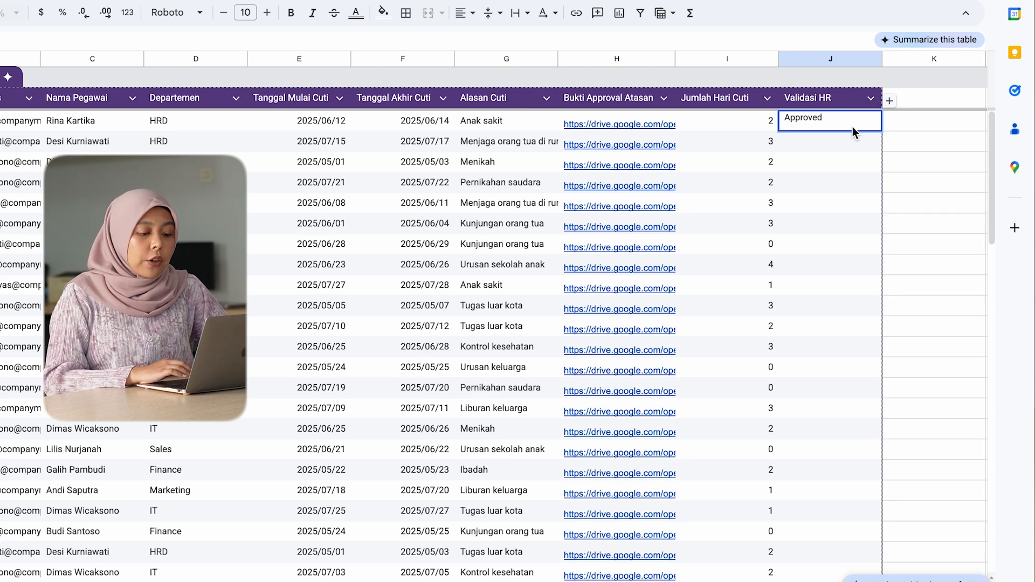
left_click(856, 141)
left_click(825, 128)
key("Delete")
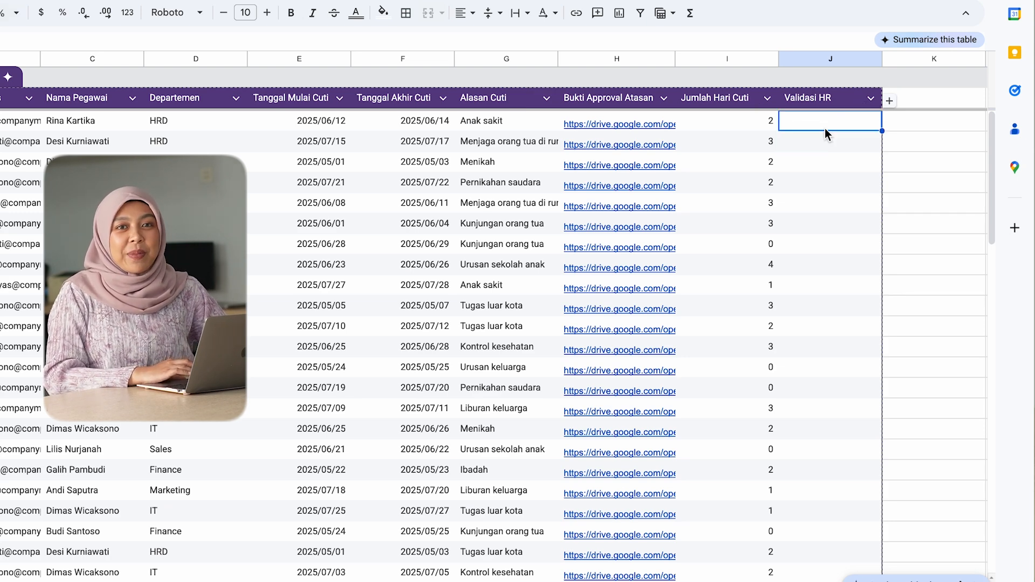
Step: Add a Dropdown data validation rule to the Validasi HR column
right_click(825, 129)
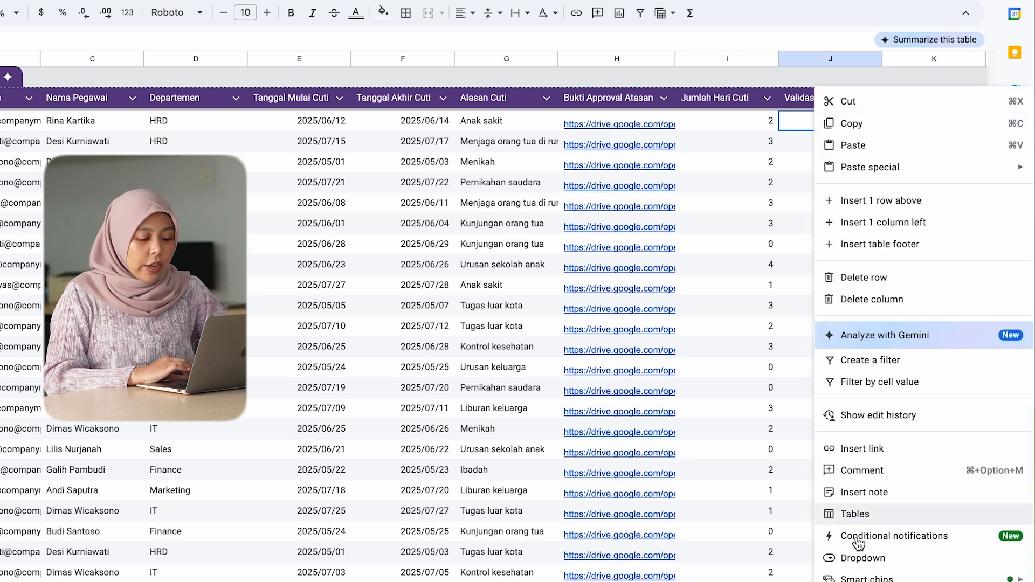
mouse_move(882, 575)
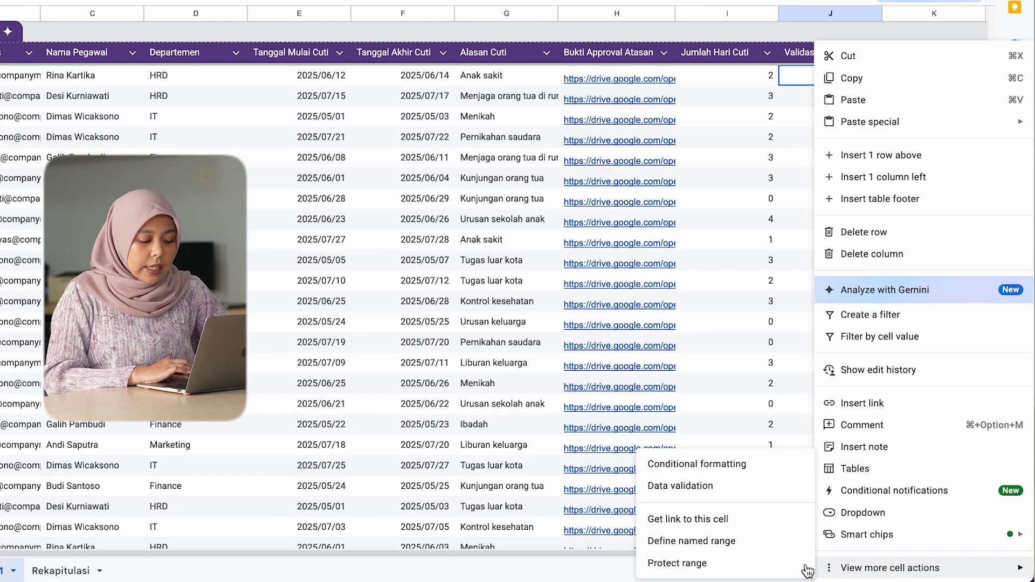
left_click(752, 497)
left_click(949, 61)
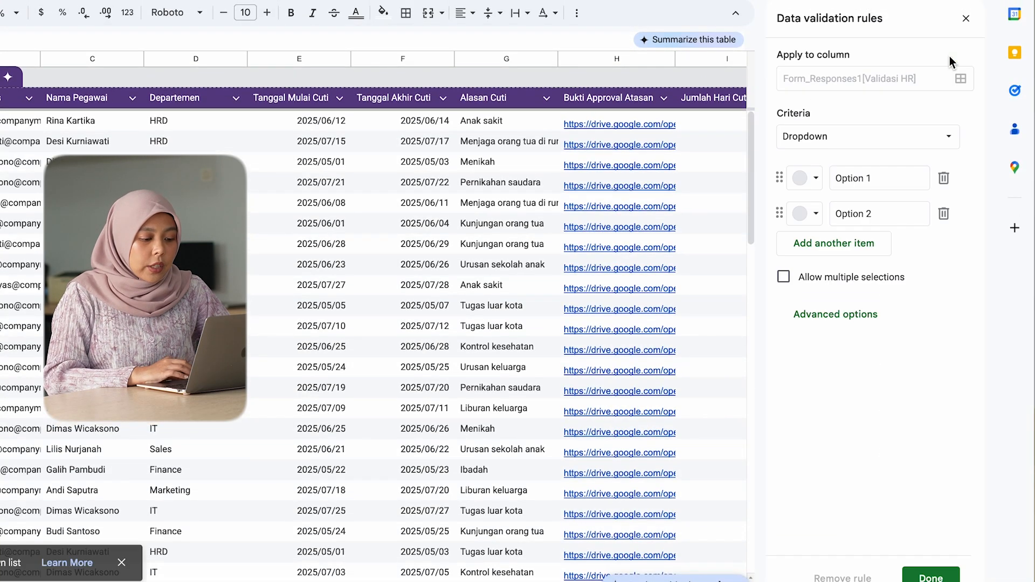
scroll(512, 248, "right", 5)
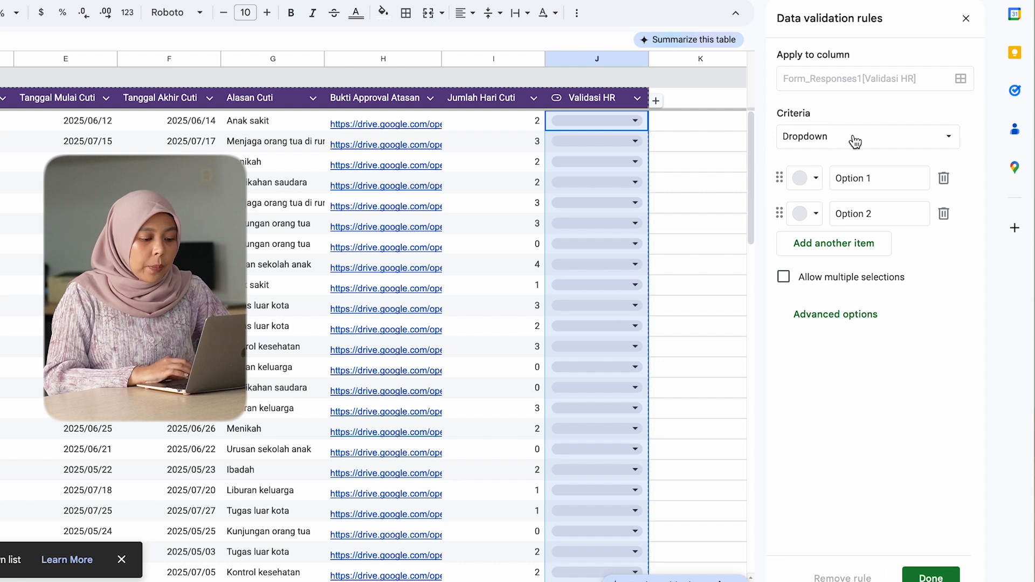
Step: Set the two Validasi HR dropdown options to "Approved" and "Reject" and save the rule
left_click(867, 178)
key("ctrl+a")
type("Approved")
key("Tab")
key("Tab")
key("Tab")
key("Tab")
type("Reject")
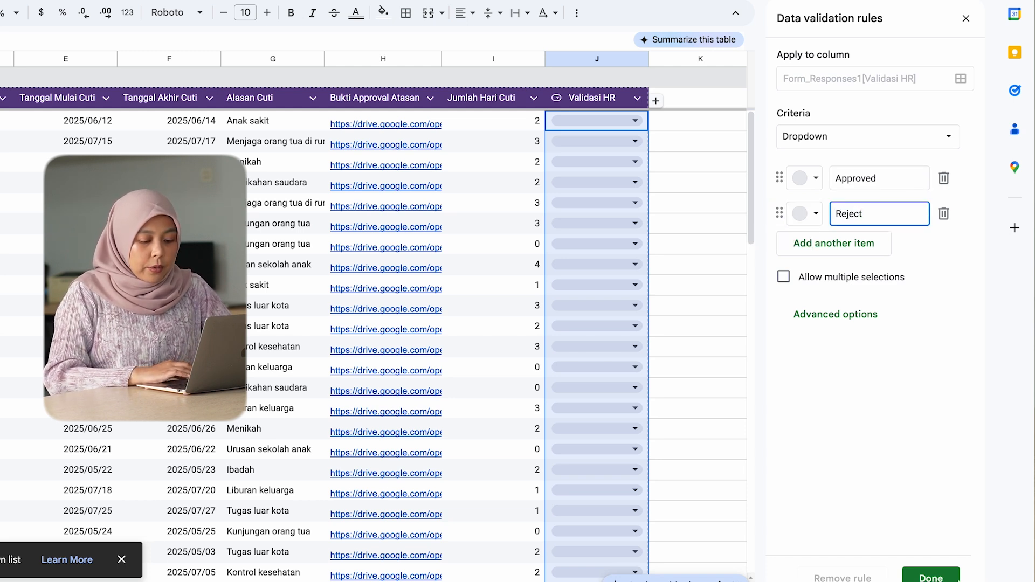
left_click(923, 576)
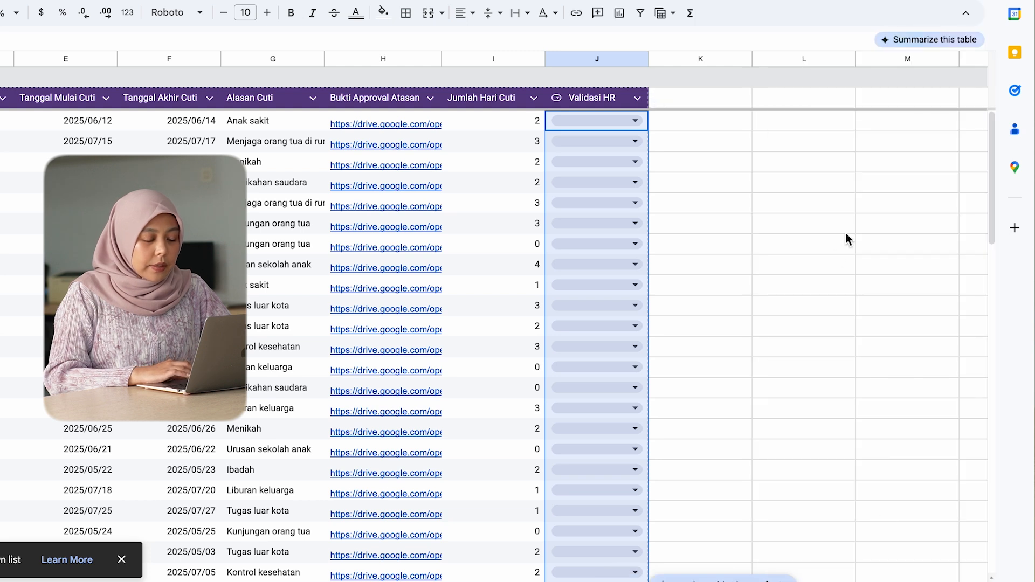
Step: Check the first request's employee, start and end dates, and approval file, and set its Validasi HR to Approved
left_click(732, 245)
key("Left")
key("super+Up")
key("Down")
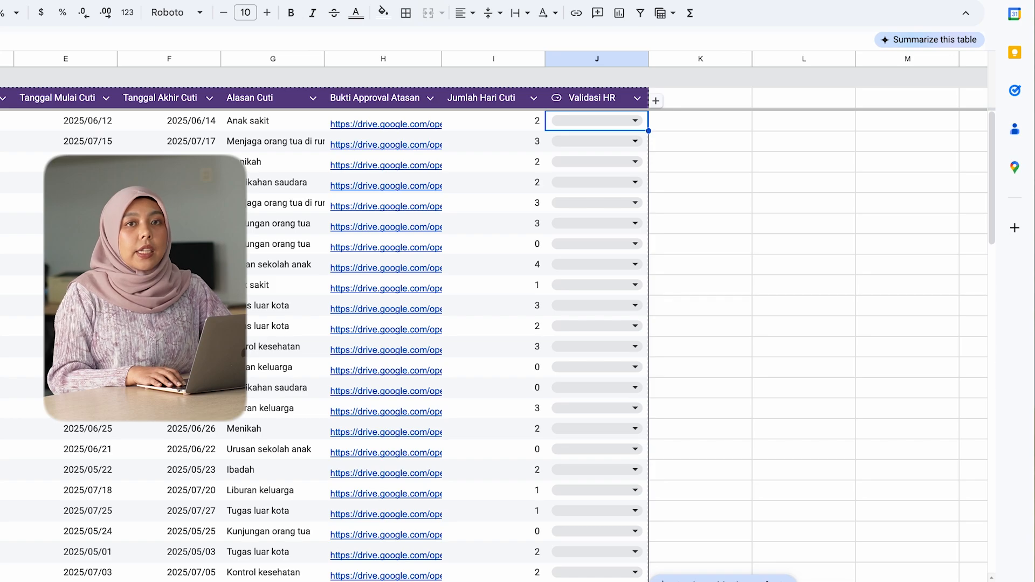
scroll(491, 334, "left", 5)
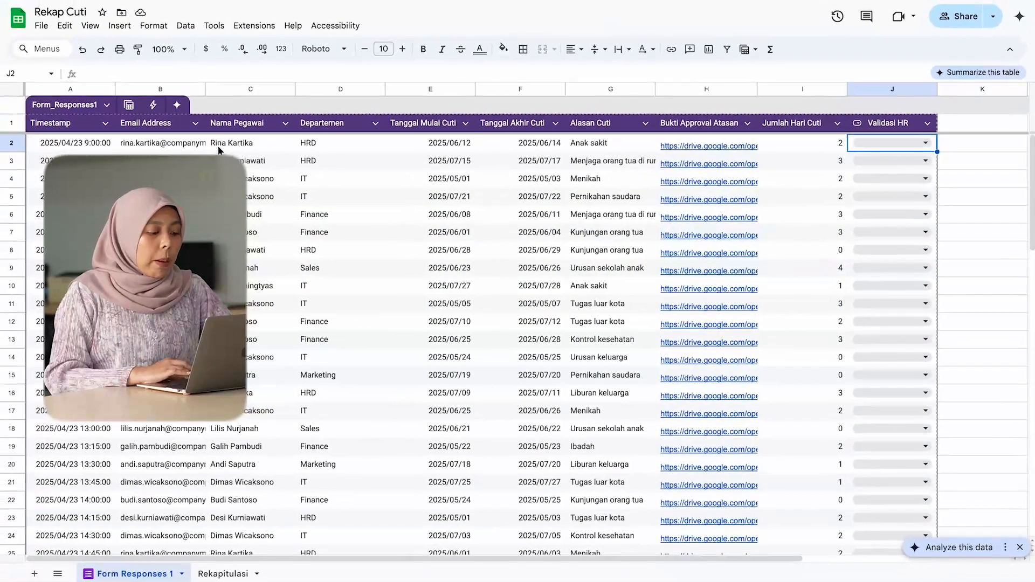
left_click(35, 125)
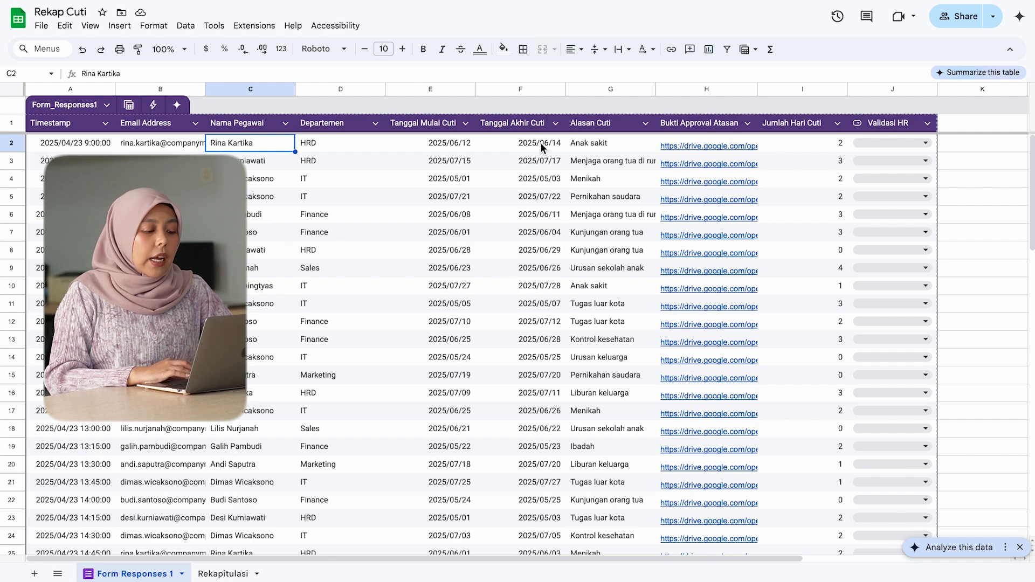
left_click(470, 141)
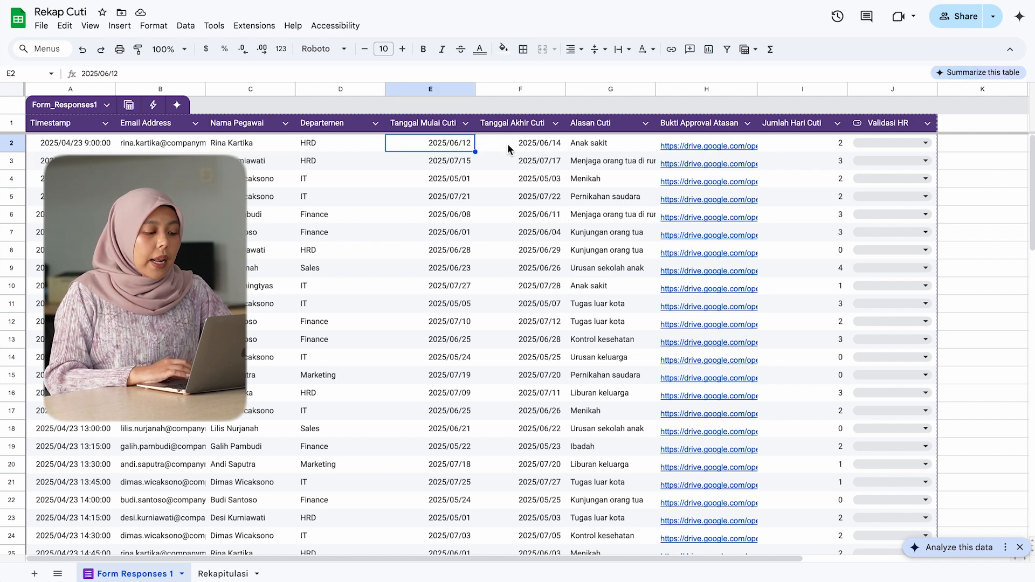
left_click(507, 143)
mouse_move(742, 146)
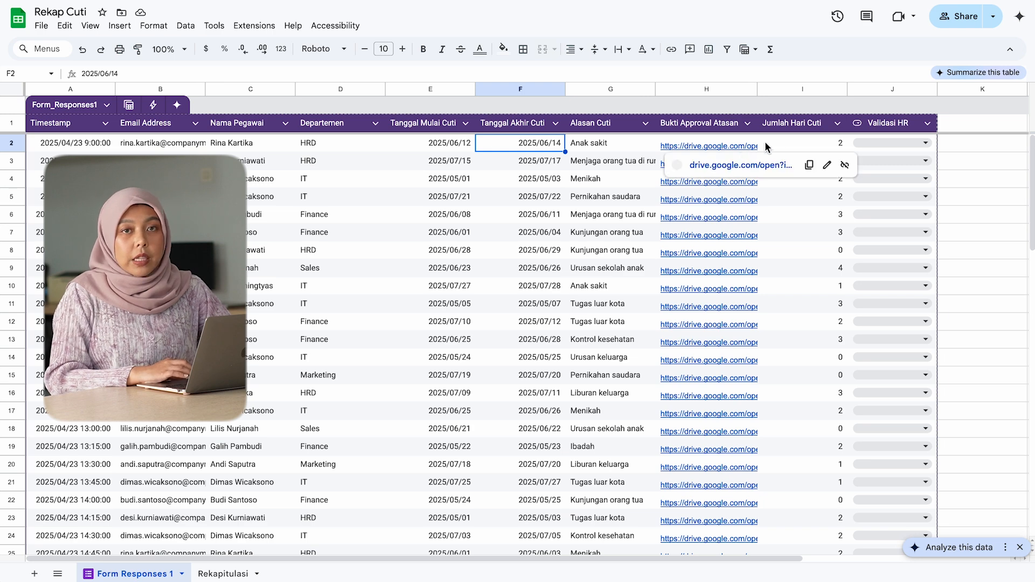
left_click(907, 146)
left_click(908, 144)
left_click(909, 164)
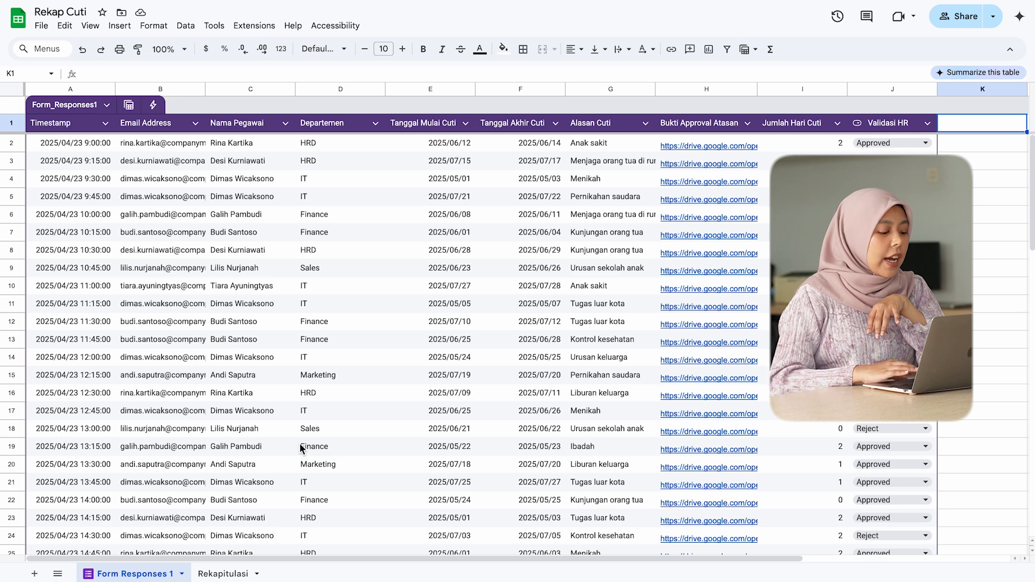
Step: Start a SUMIFS formula in cell B2 of the Rekapitulasi sheet with column I of Form Responses 1 as the sum range
left_click(235, 575)
left_click(150, 279)
left_click(86, 106)
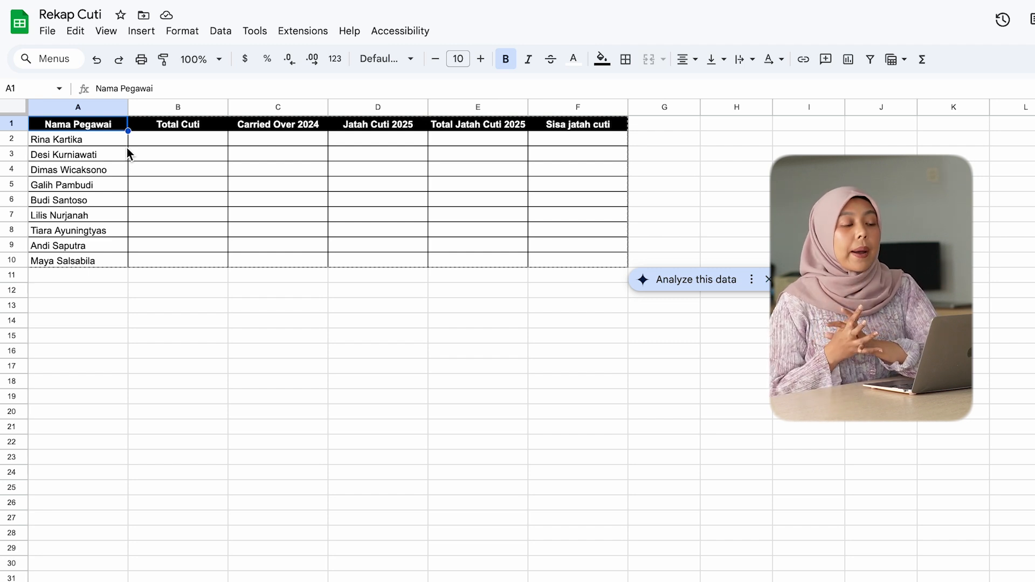
key("Right")
key("Down")
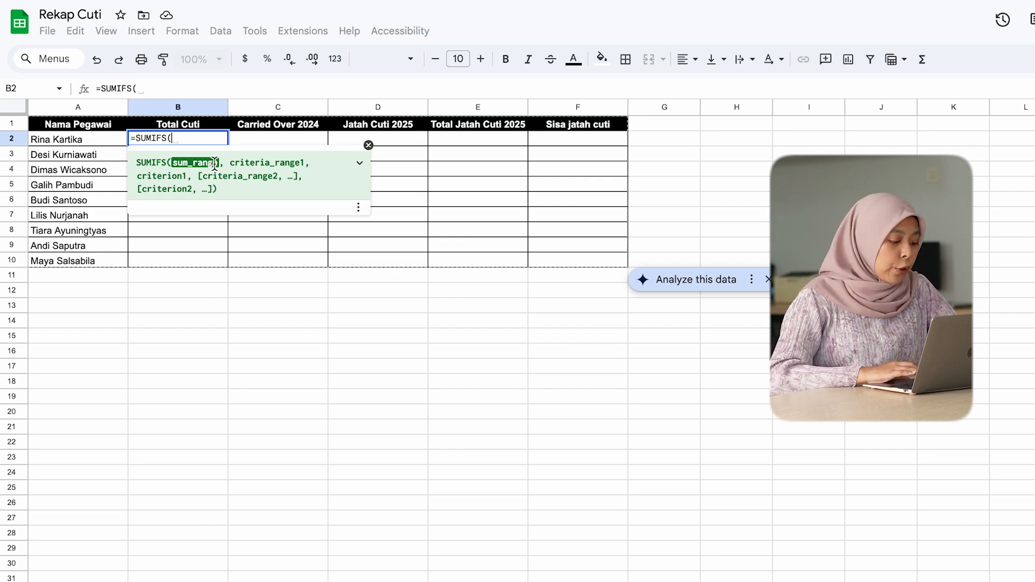
left_click(125, 573)
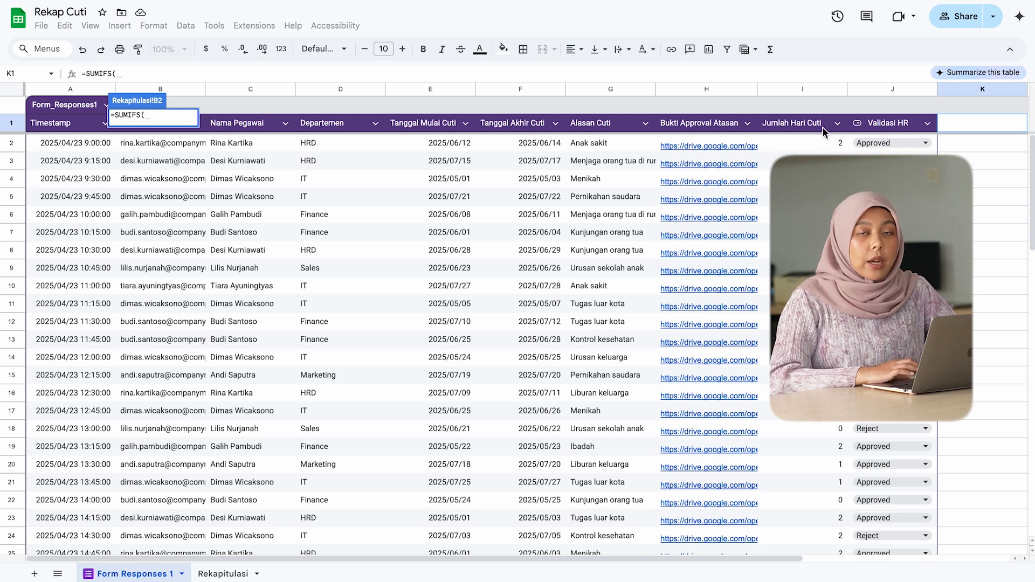
left_click(802, 89)
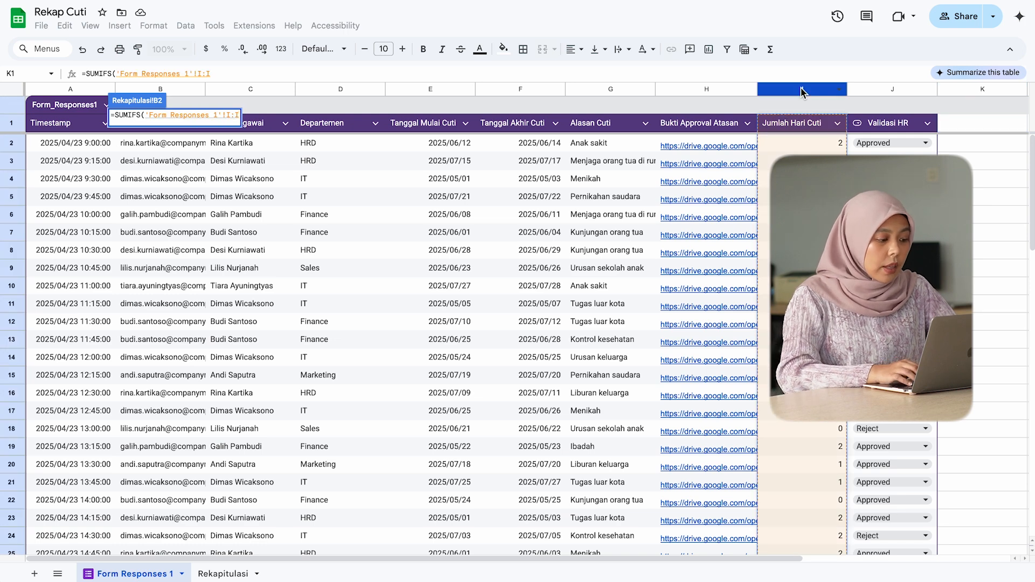
type(",")
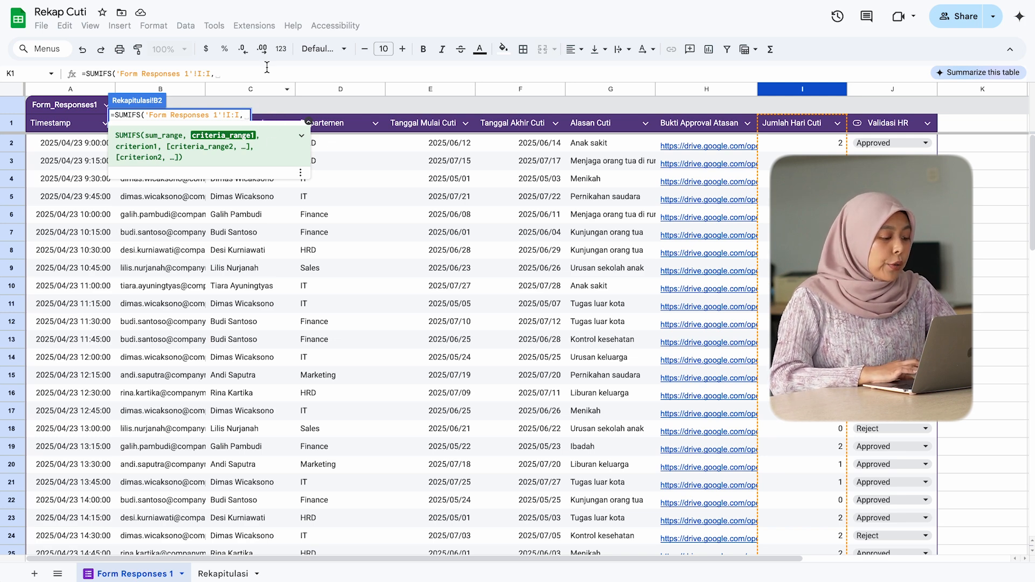
Step: Add column C of Form Responses 1 as the first SUMIFS criteria range, with Rekapitulasi cell A2 as its criterion
left_click(269, 90)
type(",")
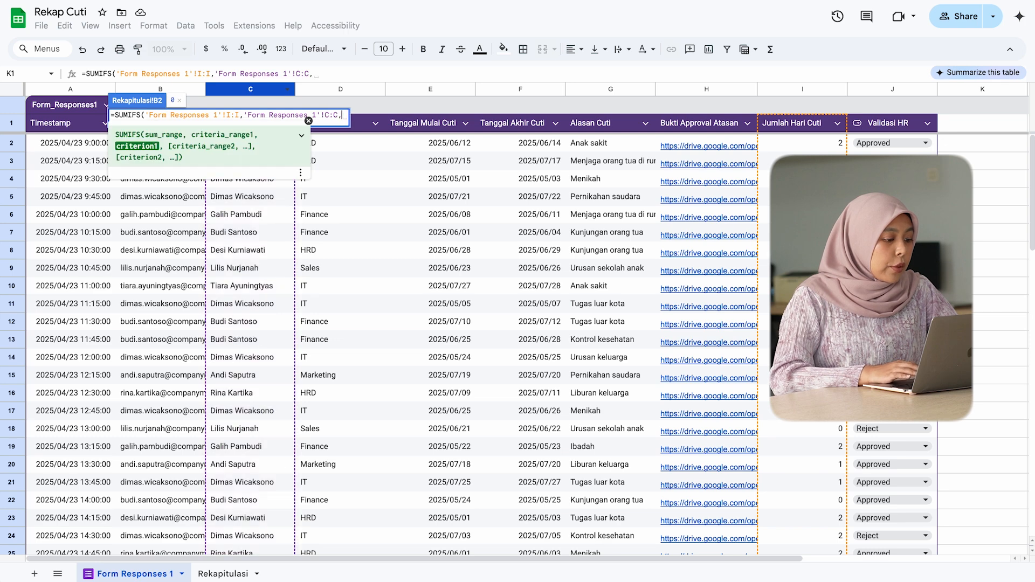
left_click(222, 574)
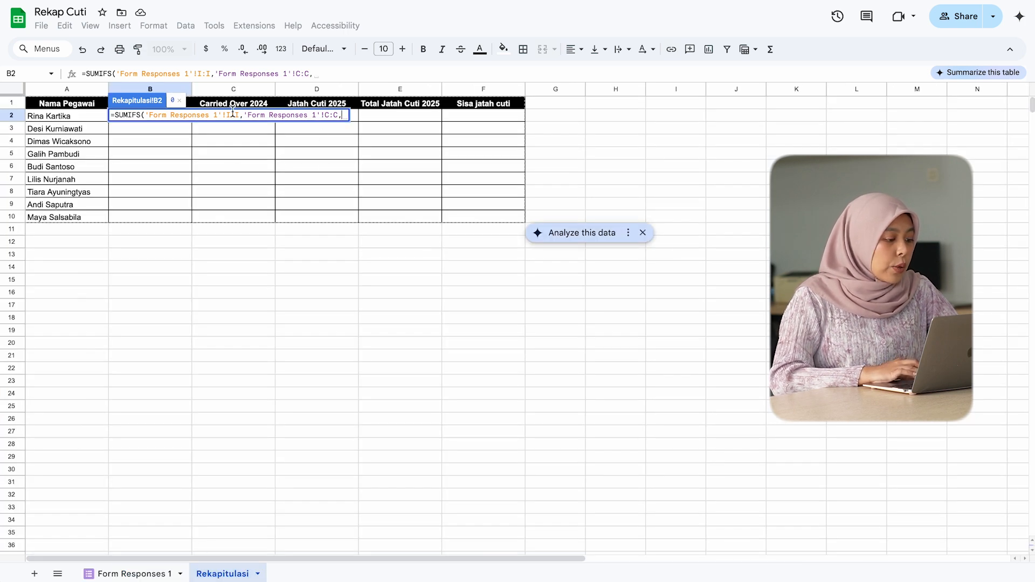
left_click(56, 117)
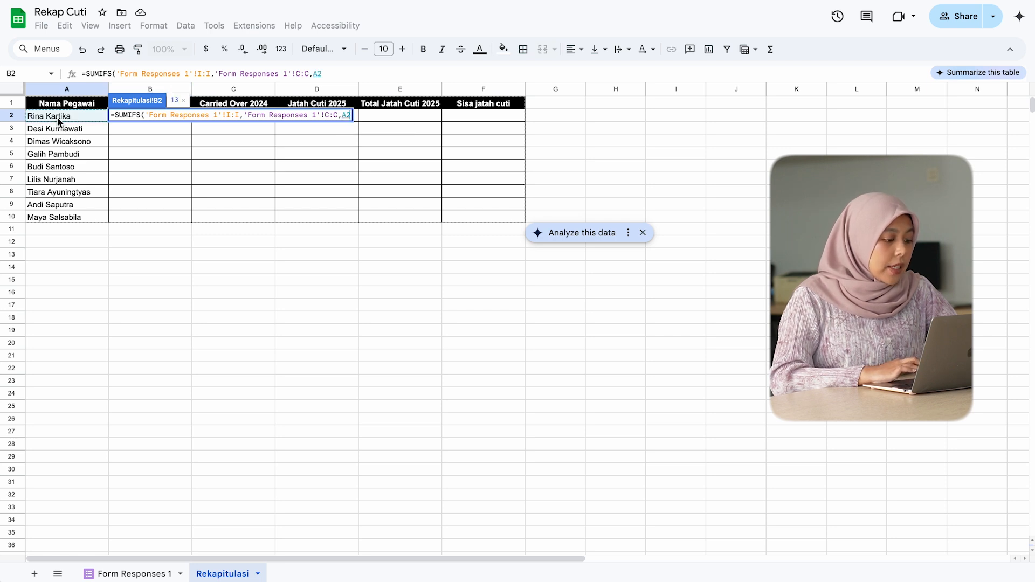
type(",")
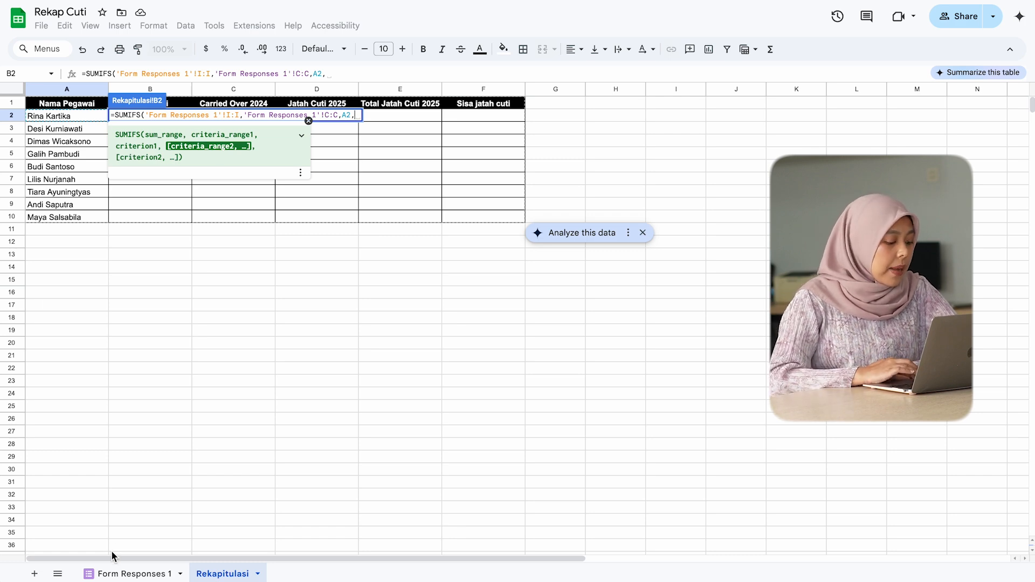
Step: Add column J of Form Responses 1 as the second SUMIFS criteria range with criterion "Approved" and complete the formula in B2
left_click(132, 574)
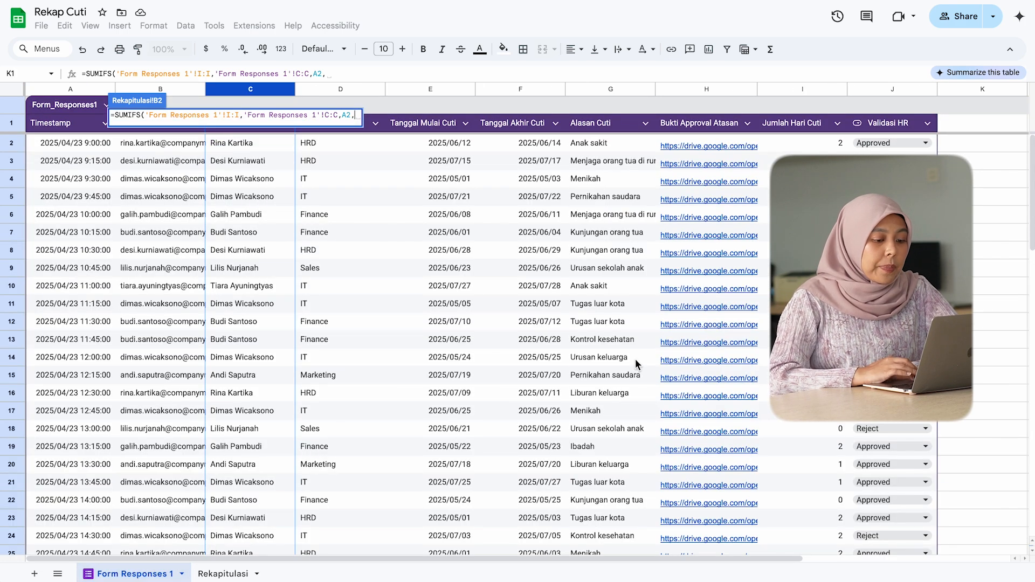
left_click(903, 86)
type(",")
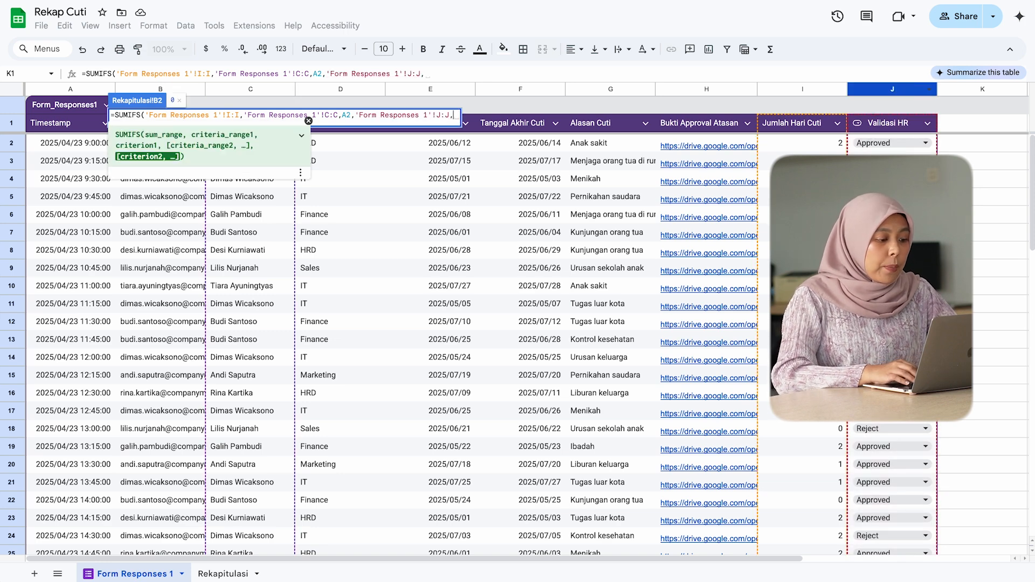
type("\"")
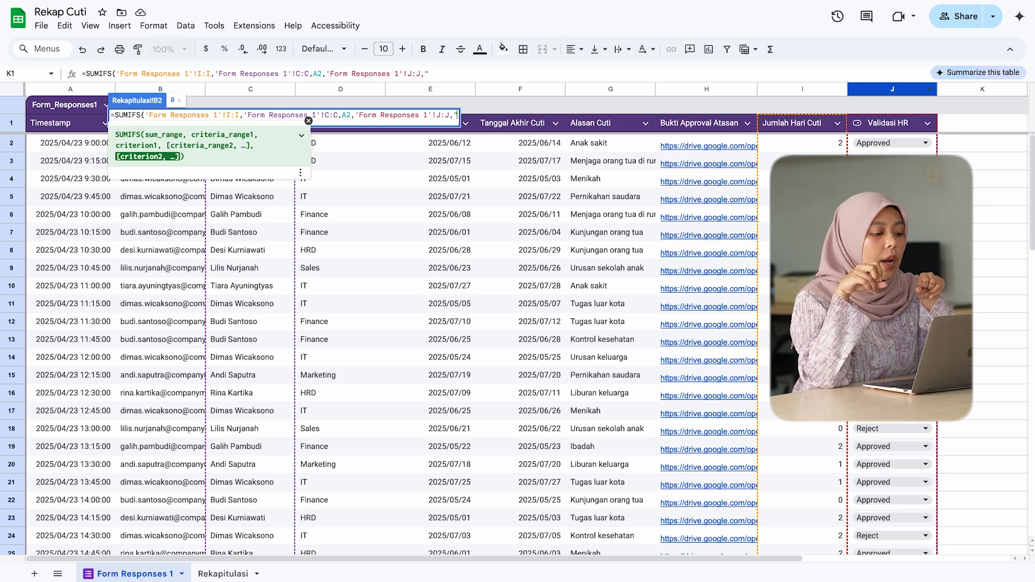
type("Approv")
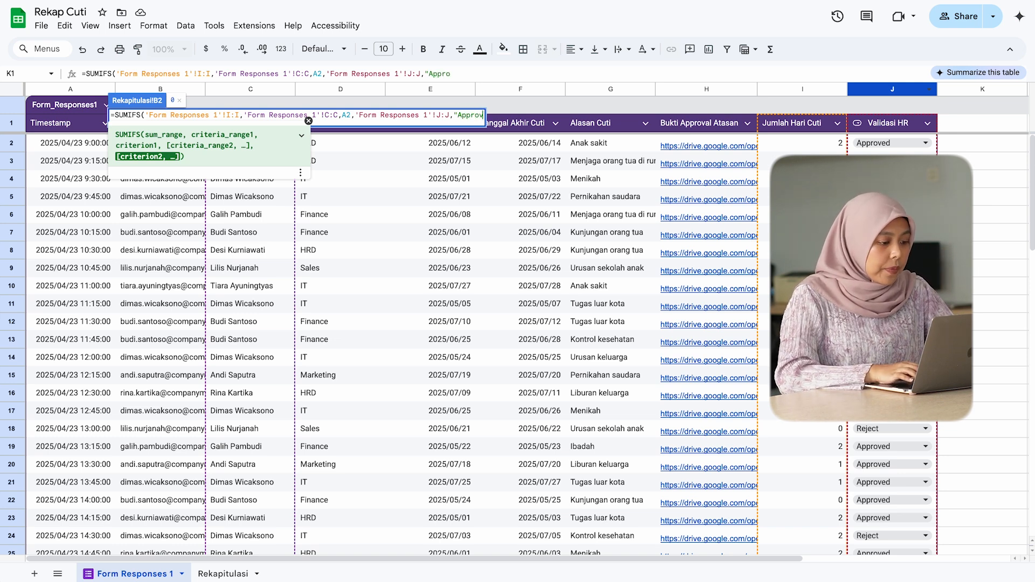
type("ed\"")
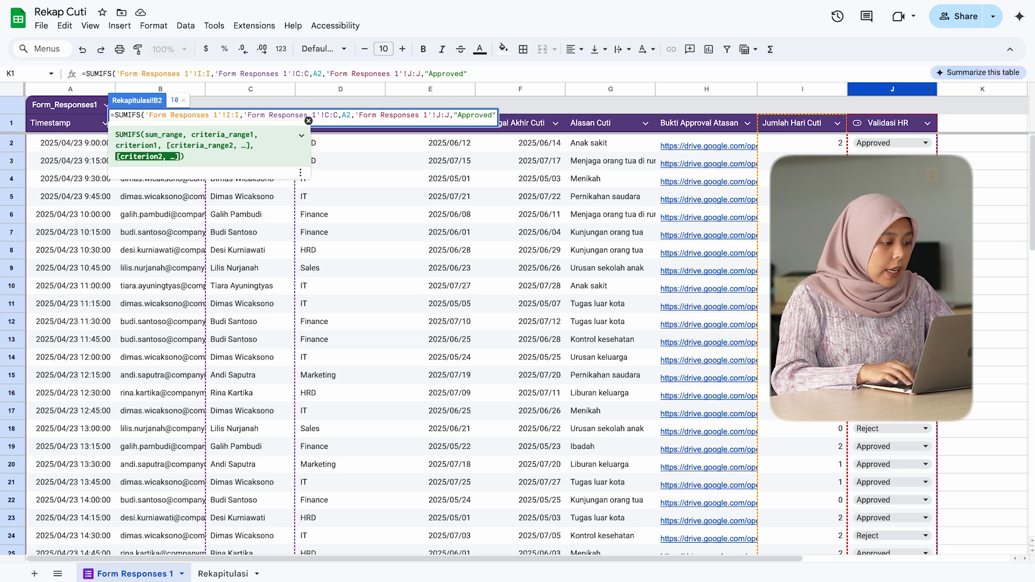
type(")")
key("Return")
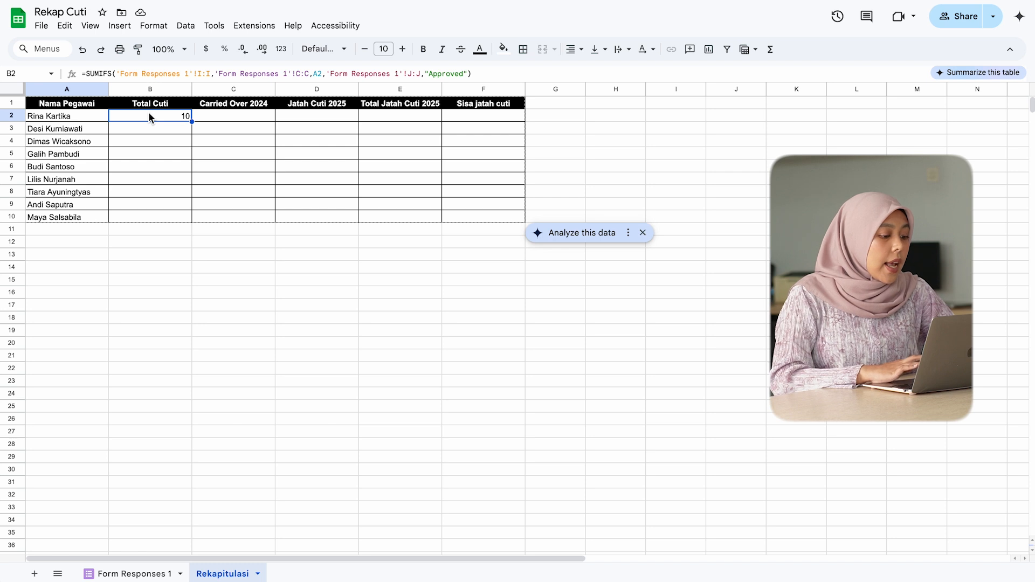
Step: Make the B2 formula's three Form Responses 1 ranges absolute as $I:$I, $C:$C and $J:$J
double_click(153, 113)
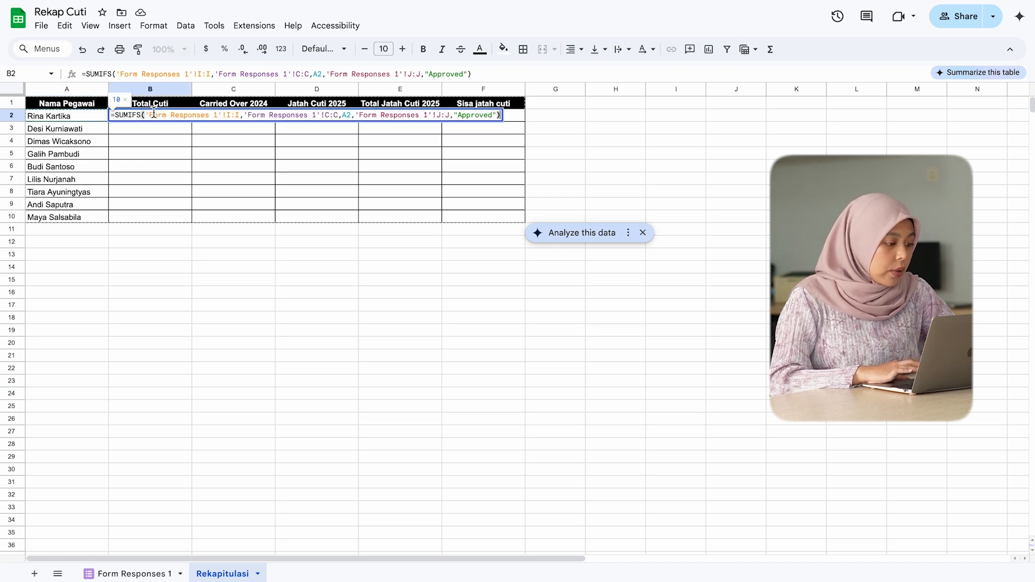
left_click(216, 114)
key("F4")
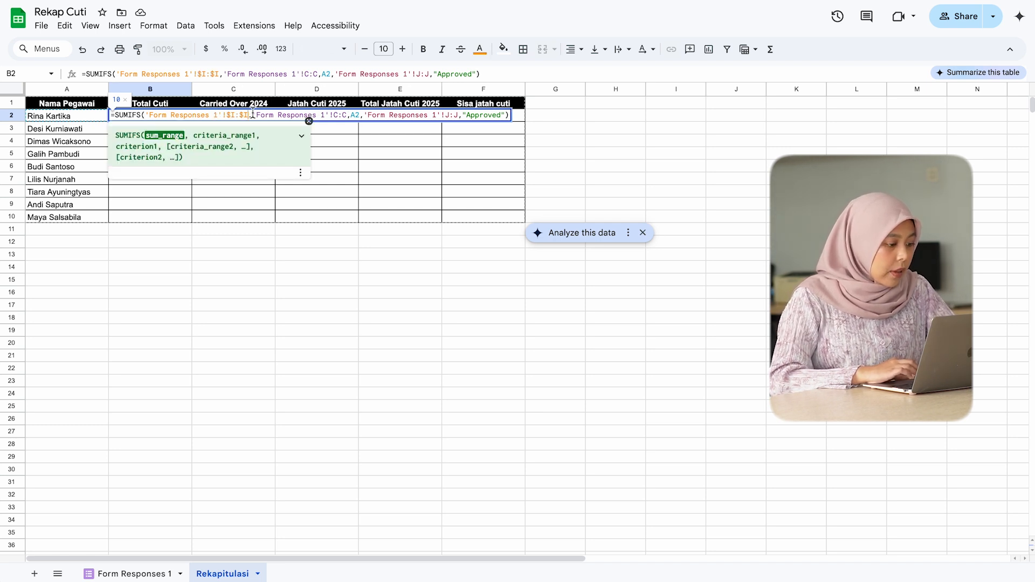
left_click(294, 113)
key("F4")
left_click(406, 113)
key("F4")
key("Return")
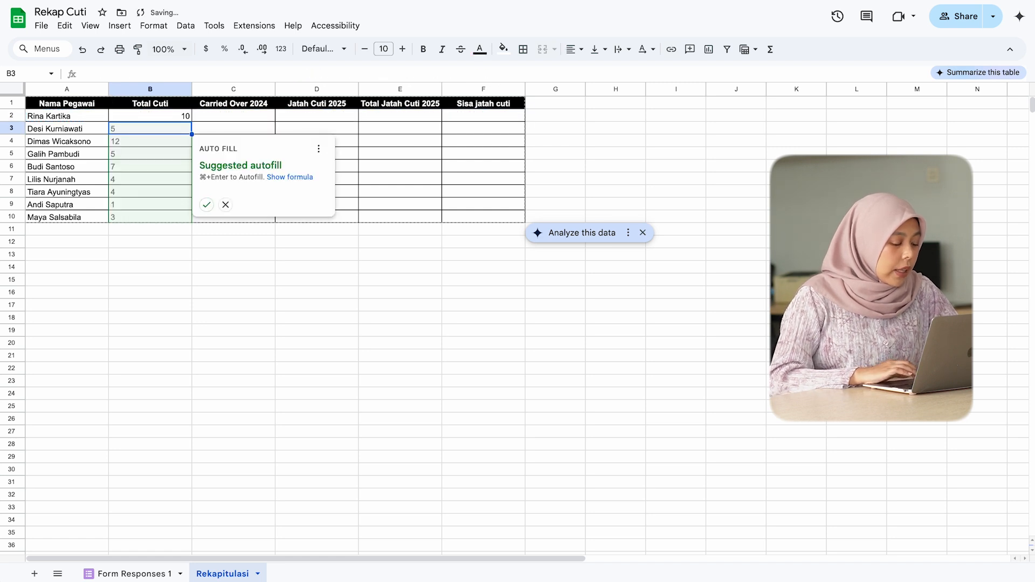
Step: Fill the Total Cuti formula down to B10 and centre the values in B2:B10
left_click(206, 205)
left_click_drag(184, 120, 187, 217)
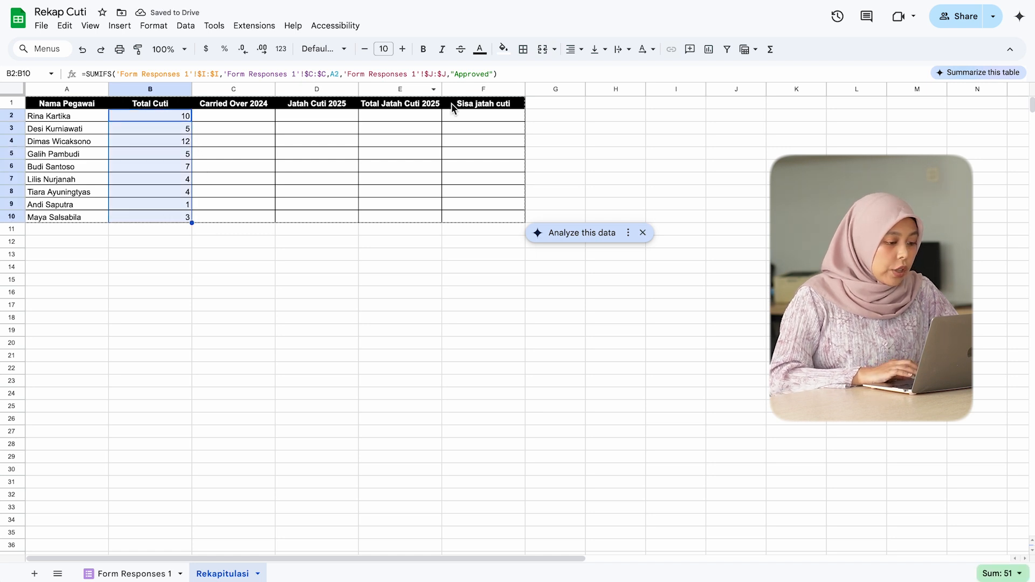
left_click(572, 49)
left_click(592, 68)
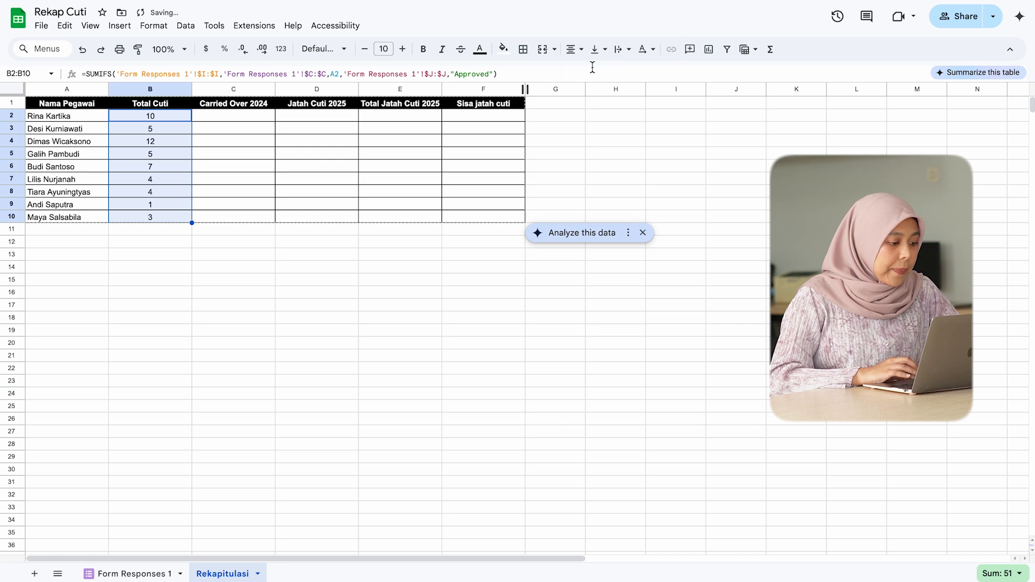
Step: Enter 2, 3 and 0 as the Carried Over 2024 values in cells C2 to C4
left_click(315, 217)
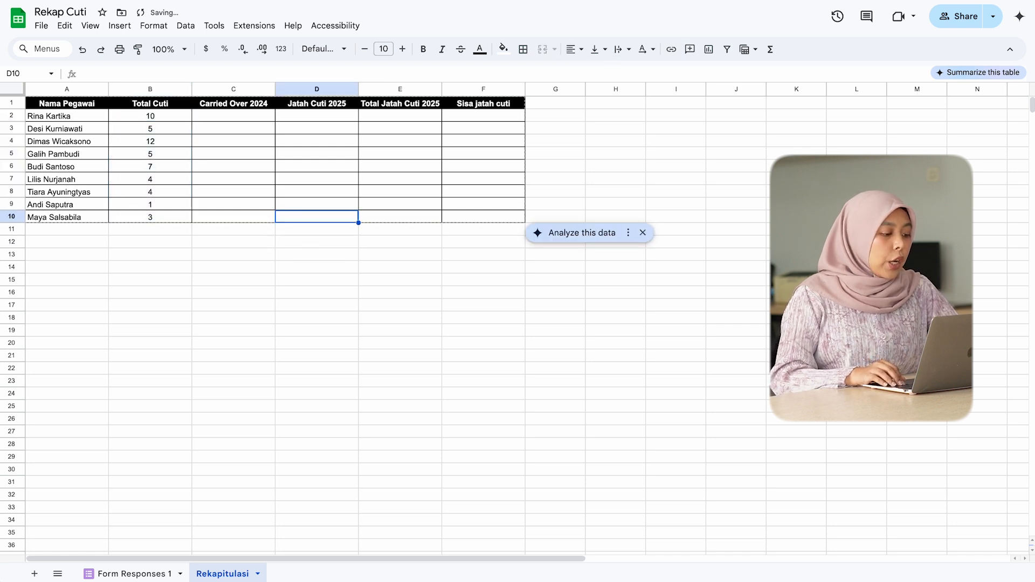
left_click(234, 217)
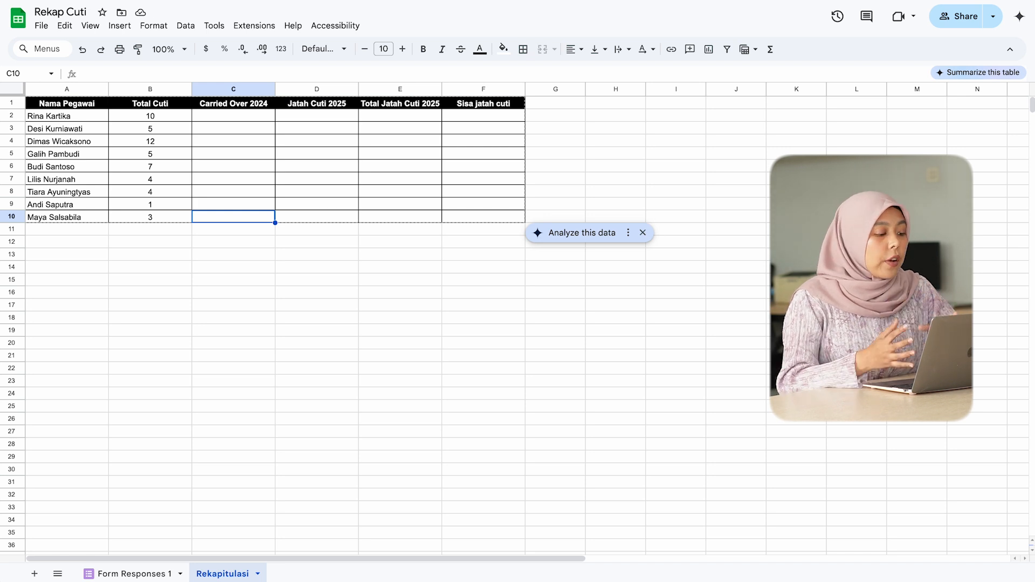
left_click(233, 104)
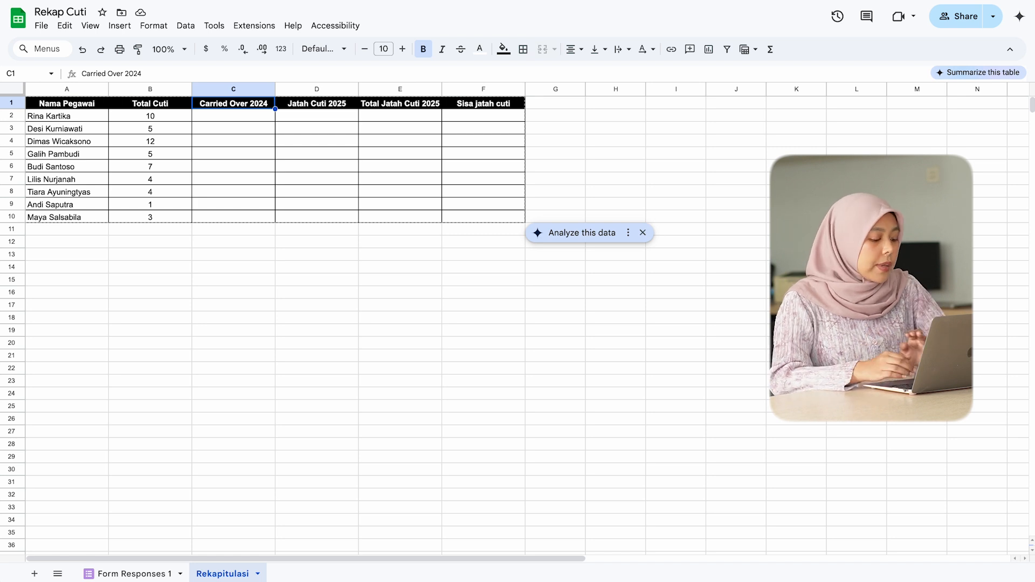
left_click(234, 116)
type("2")
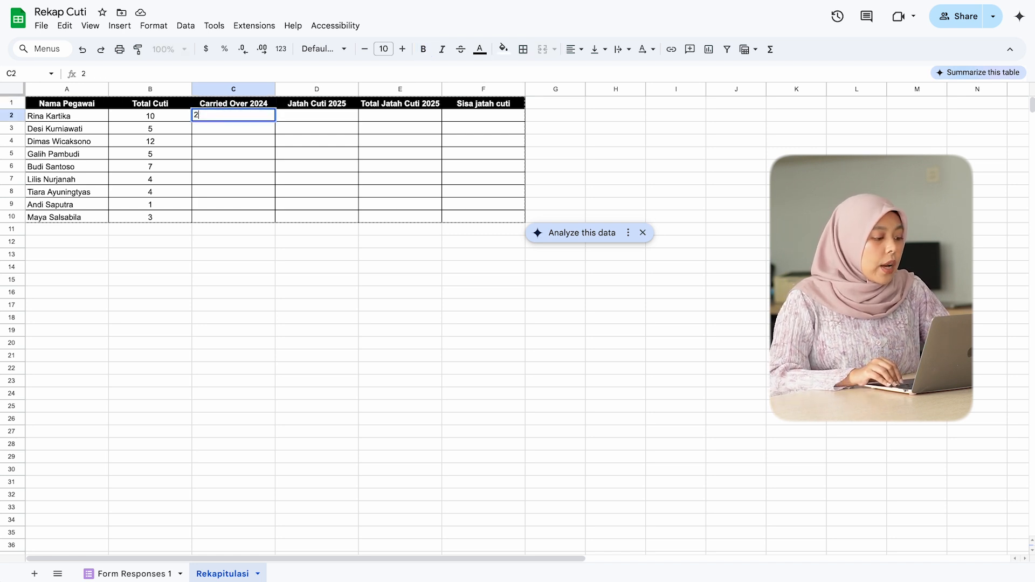
key("Return")
type("3")
key("Return")
type("0")
key("Return")
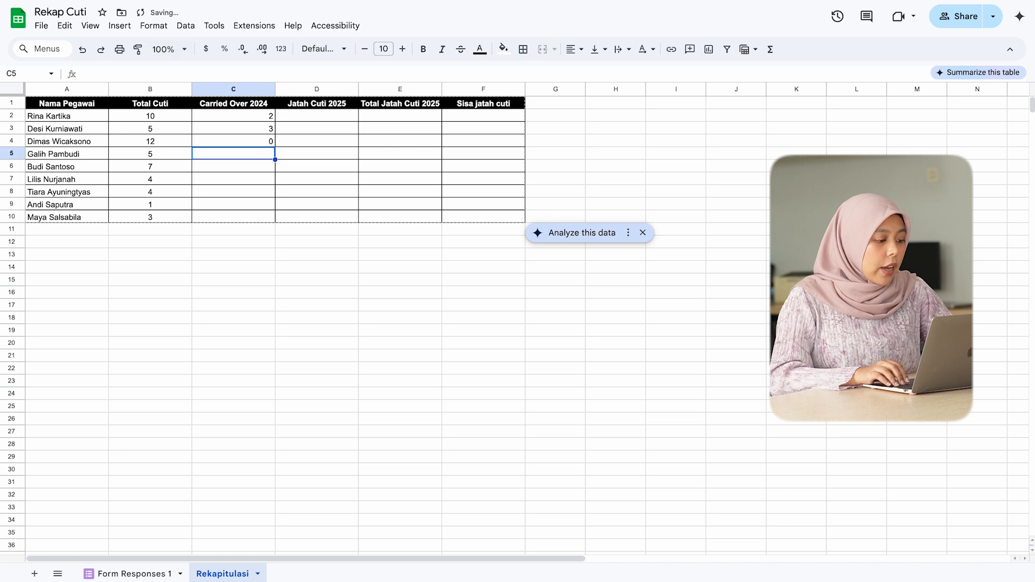
Step: Paste the remaining Carried Over 2024 values 0, 5, 2, 1, 0 and 0 into C5:C10
key("shift+Down")
key("shift+Down")
key("shift+Down")
key("shift+Down")
key("shift+Down")
type("0 0 0 0 0 0")
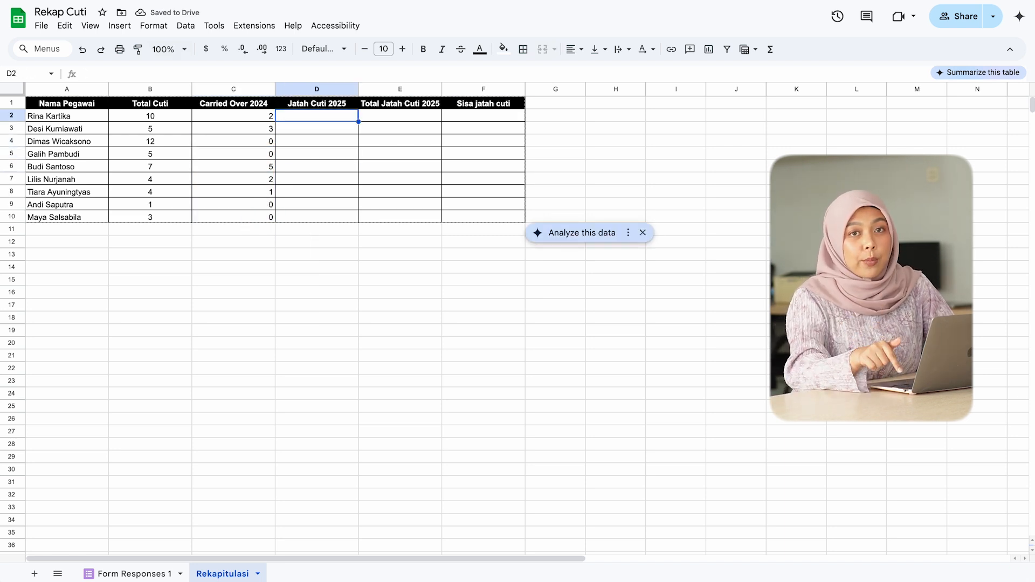
Step: Enter 12 as the Jatah Cuti 2025 allowance in D2 and copy it to every employee down to D10
type("12")
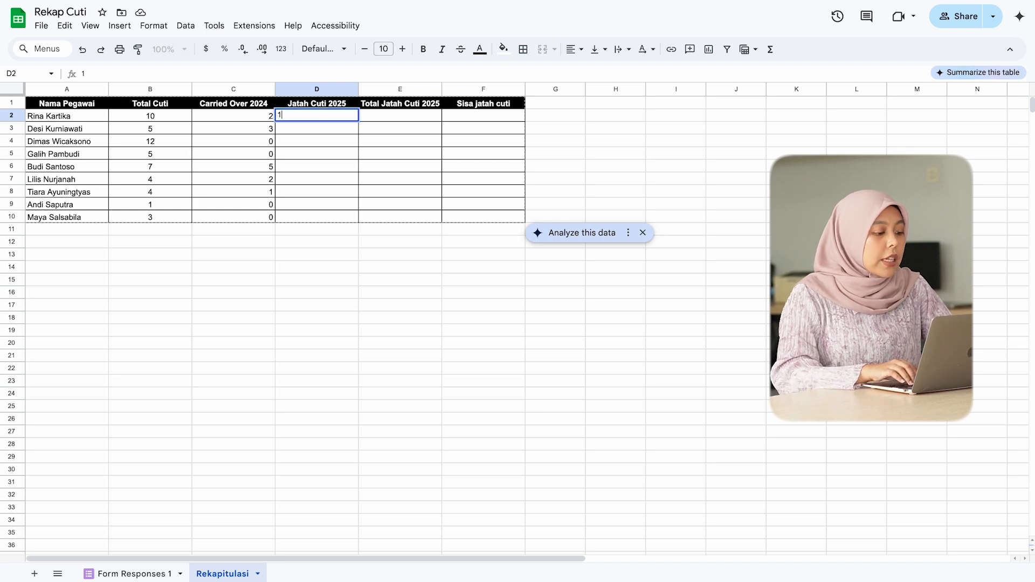
key("Return")
key("Up")
key("super+c")
key("Left")
key("super+Down")
key("Right")
key("super+shift+Up")
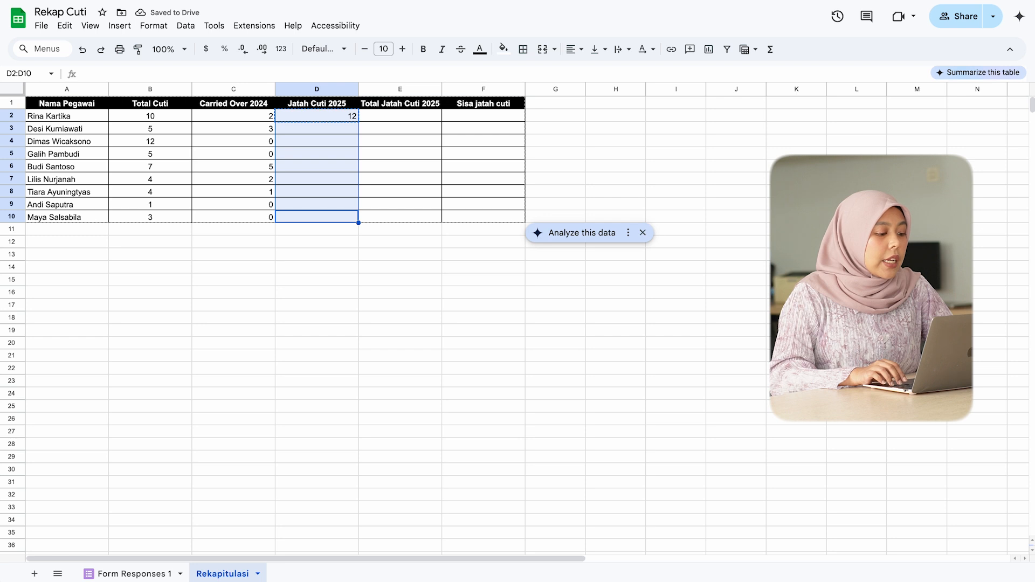
key("super+v")
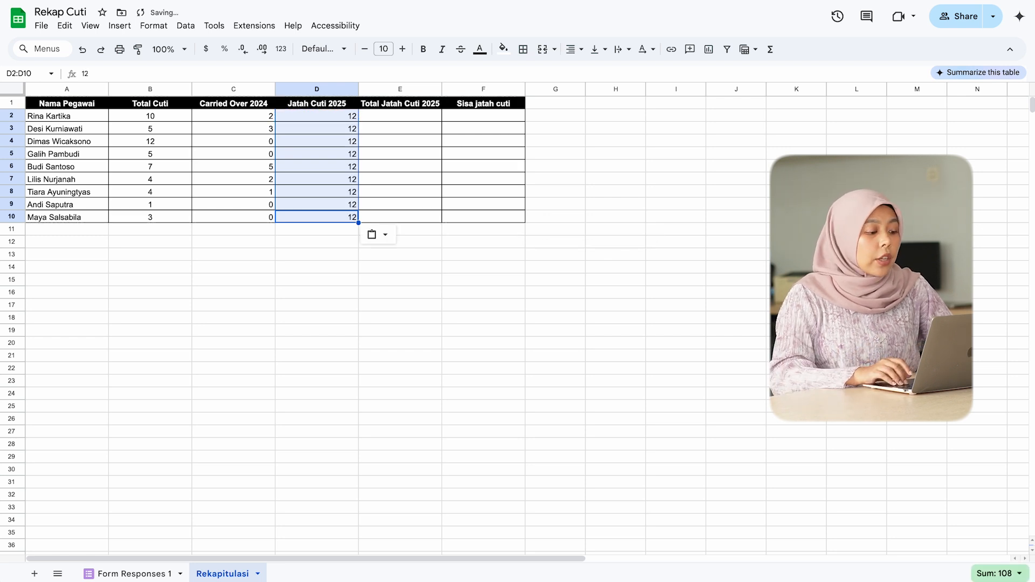
key("Up")
key("Down")
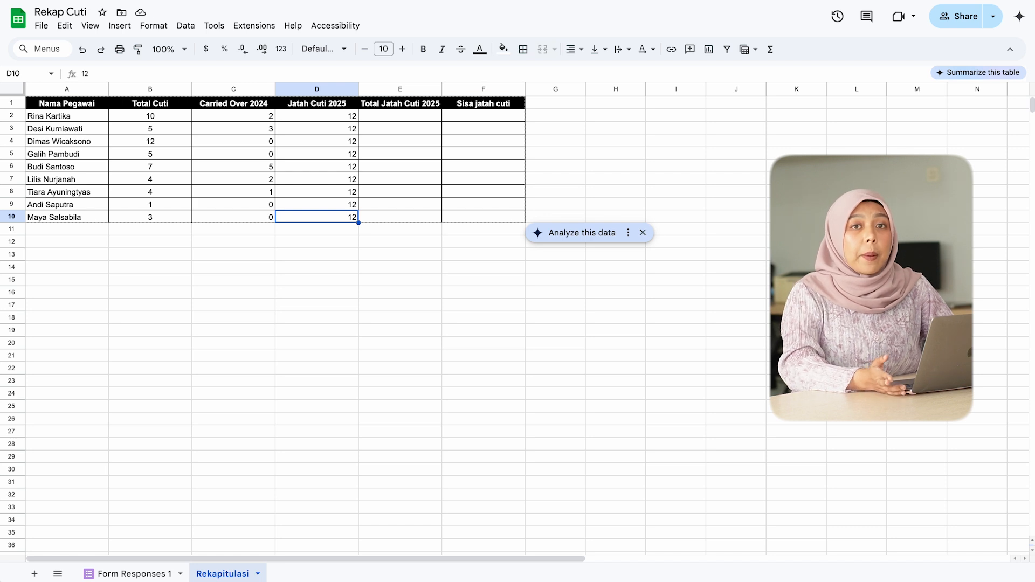
Step: Calculate Total Jatah Cuti 2025 in E2 as C2+D2 and fill the formula down to E10
key("Right")
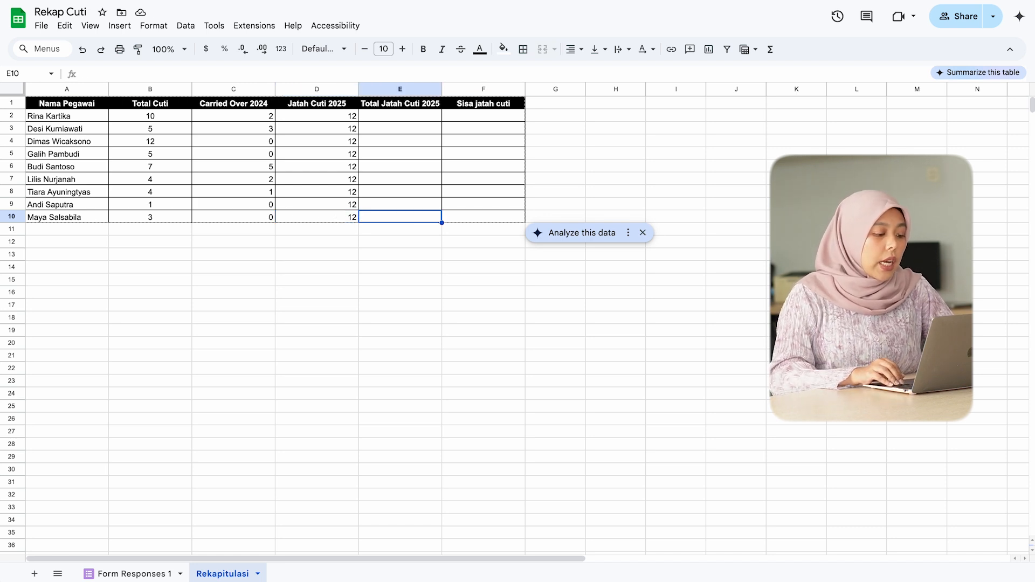
key("ctrl+Up")
key("Down")
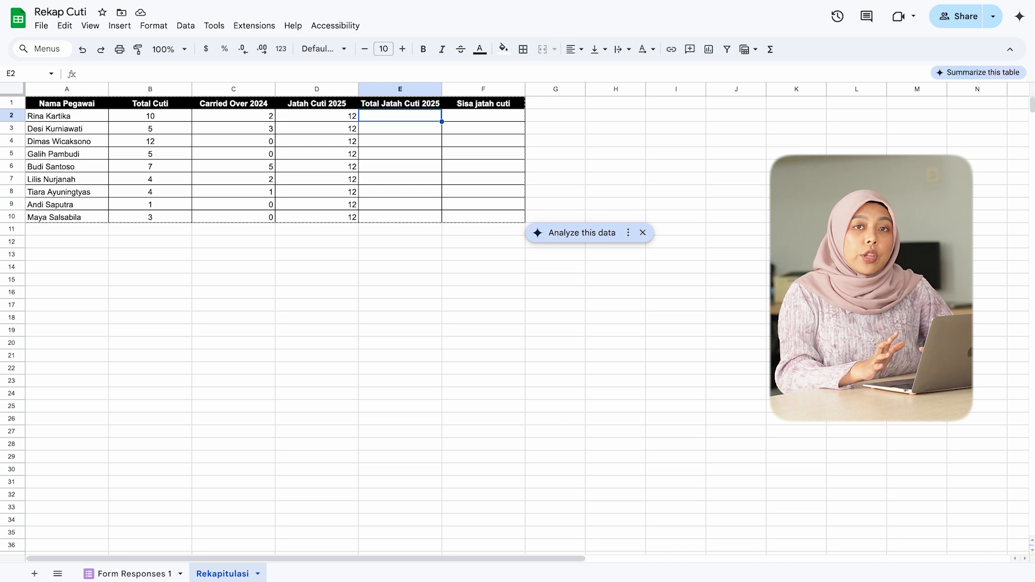
type("=")
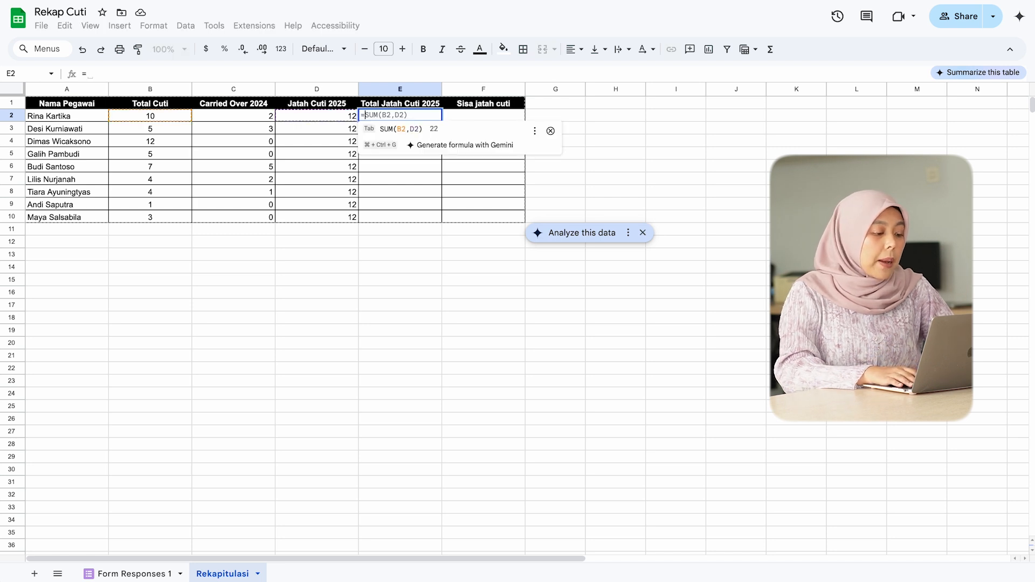
key("Left")
key("Left")
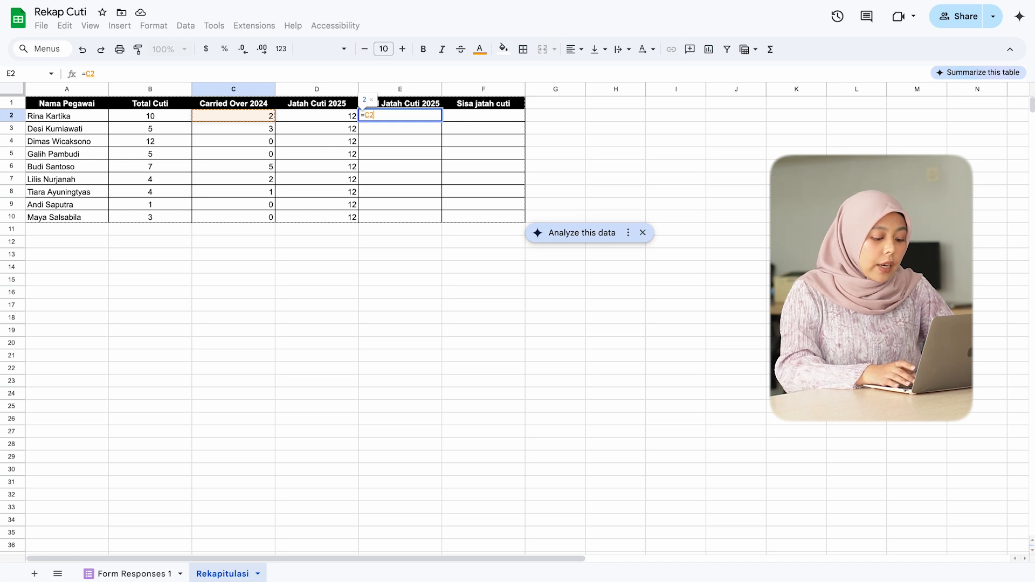
type("+")
key("Left")
key("Return")
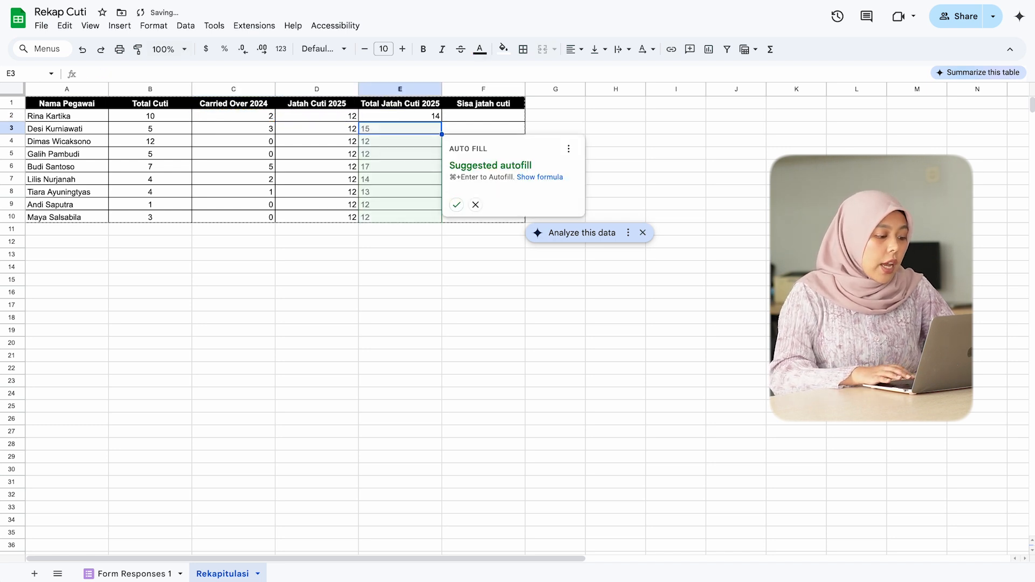
left_click(456, 206)
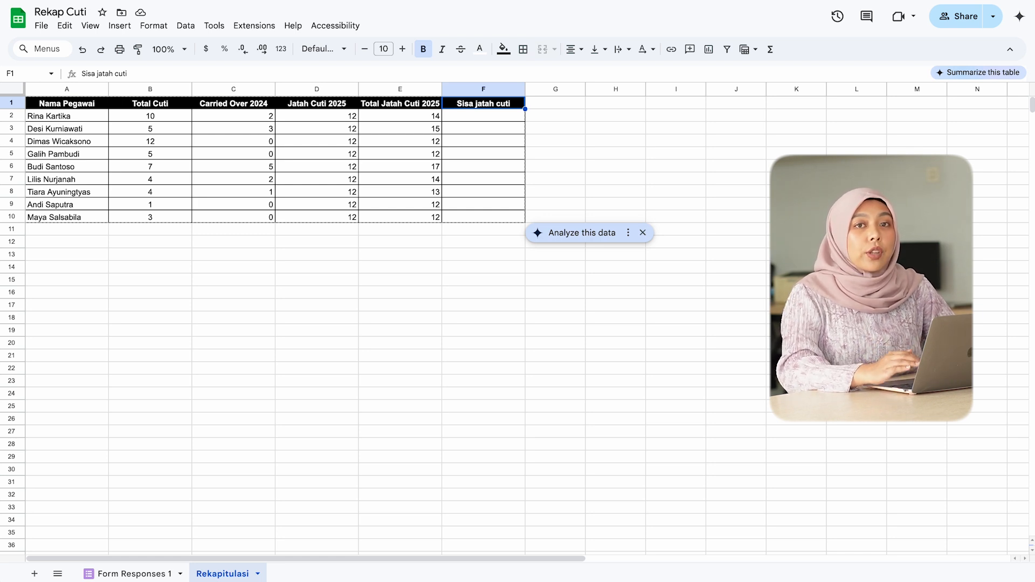
Step: Calculate Sisa jatah cuti in F2 with =E2-B2 and fill the formula down to F10
left_click(483, 116)
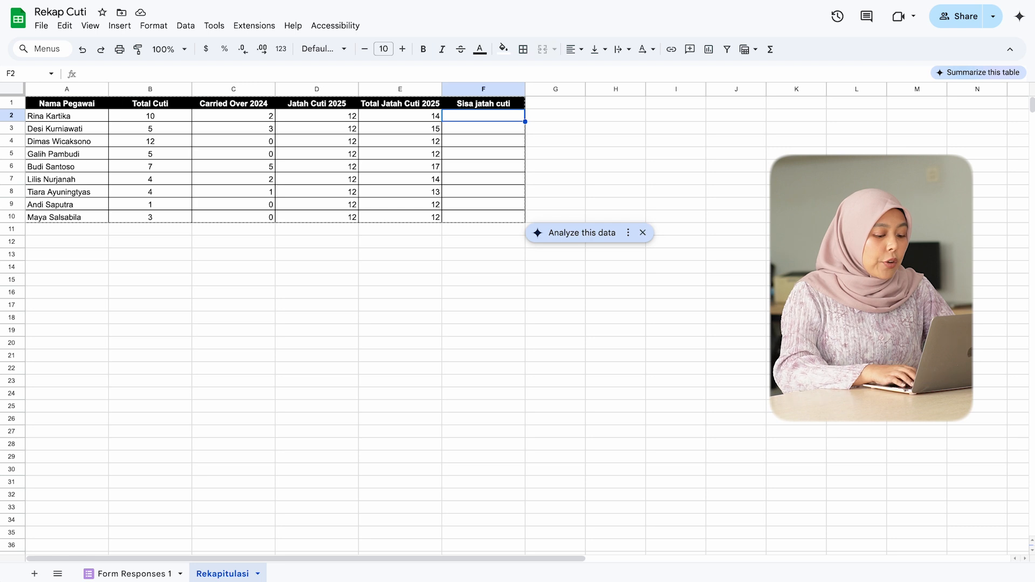
type("=E20")
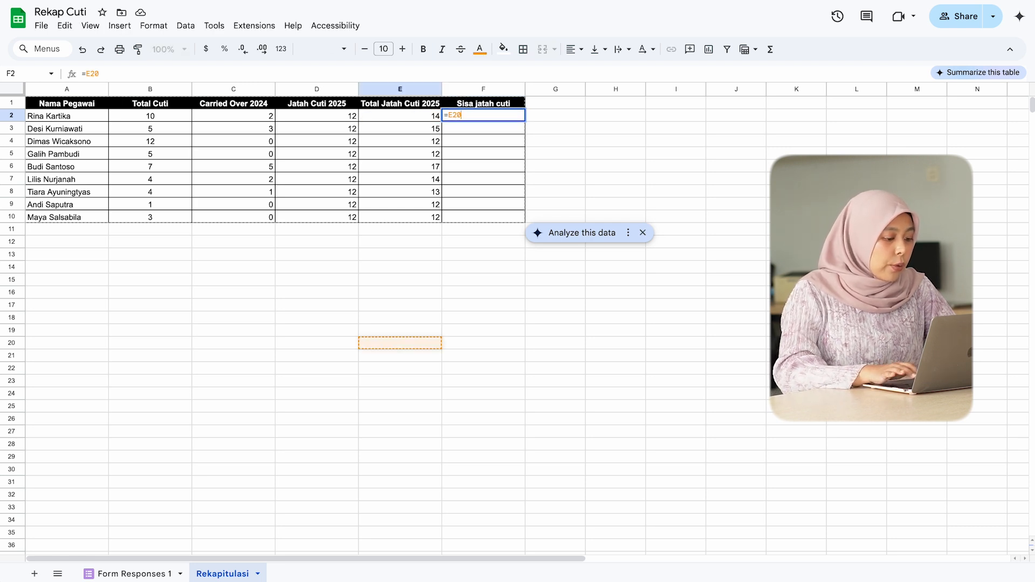
key("BackSpace")
type("-")
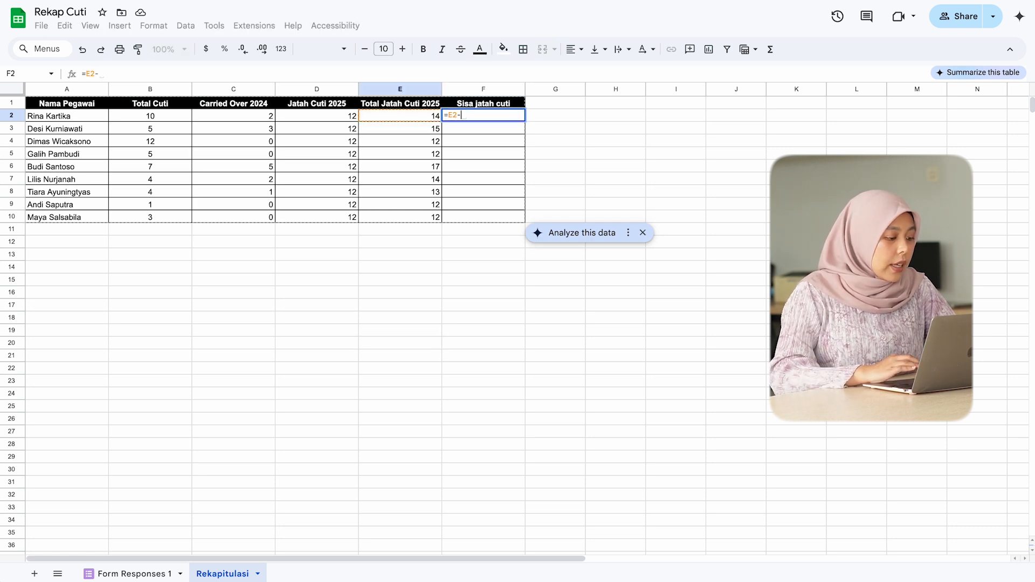
left_click(141, 116)
key("Return")
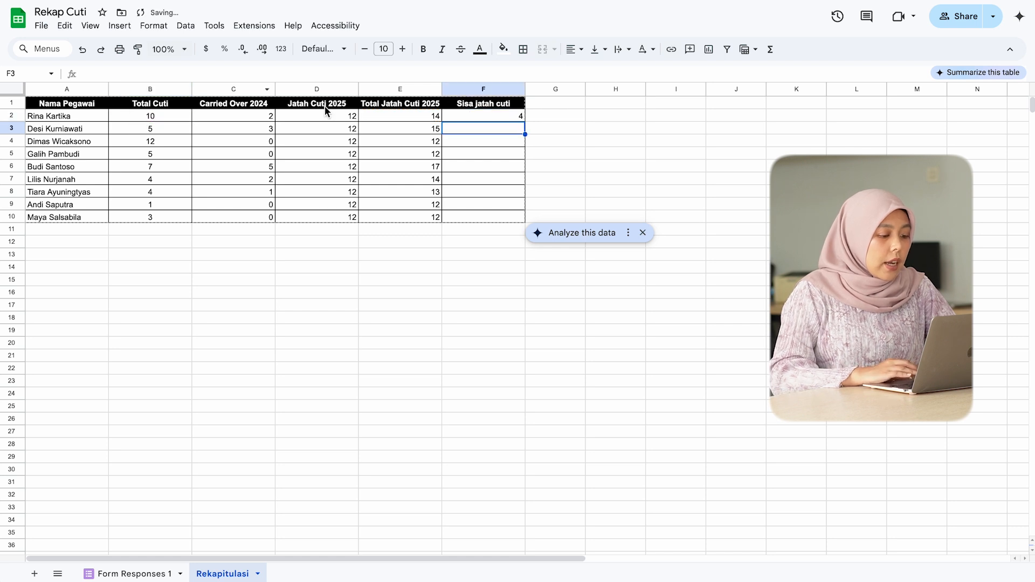
left_click(516, 117)
double_click(525, 122)
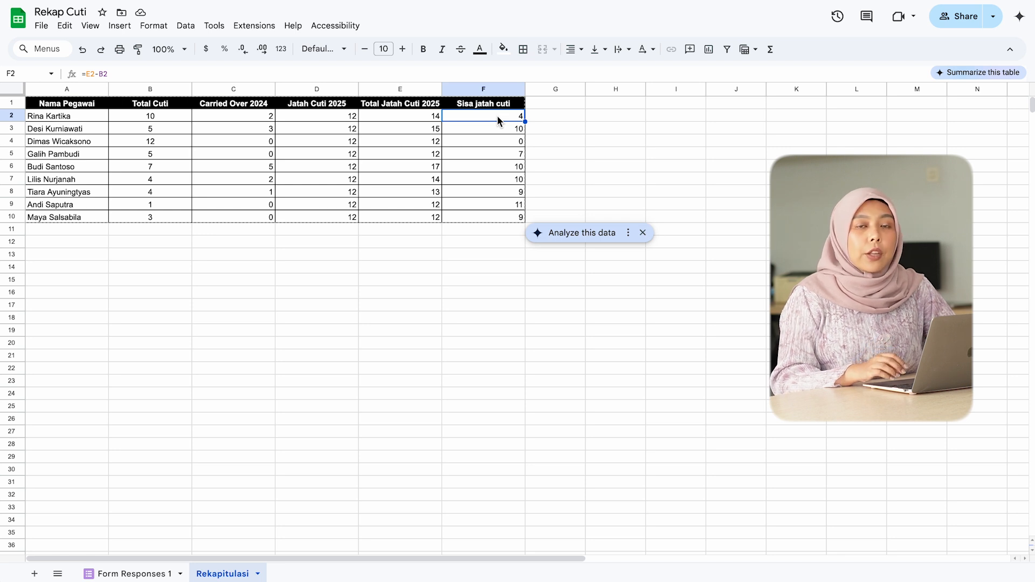
Step: Add a conditional formatting rule to the Sisa jatah cuti values in F2:F10 for cells less than 2
key("ctrl+shift+Down")
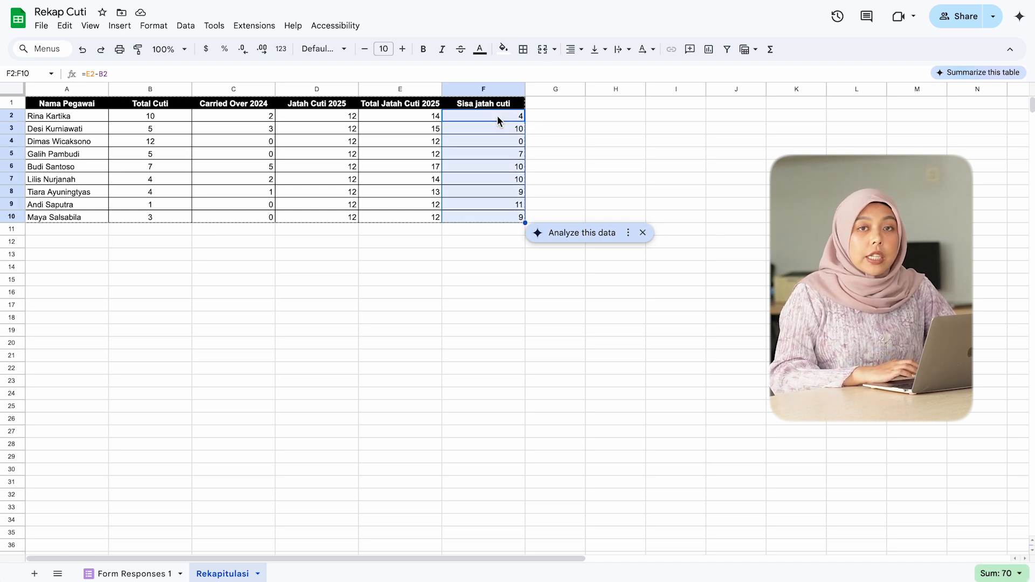
right_click(497, 171)
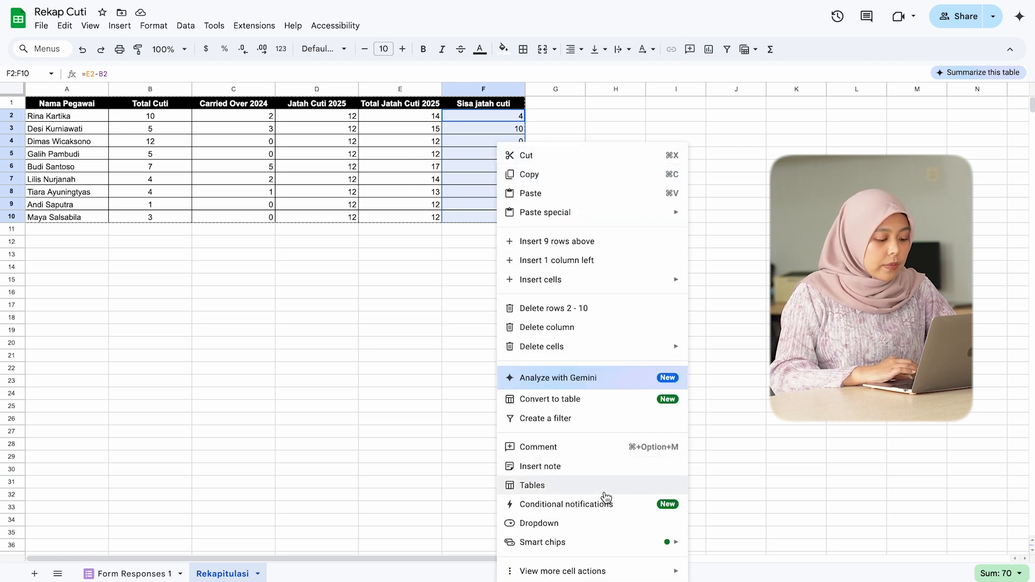
mouse_move(612, 576)
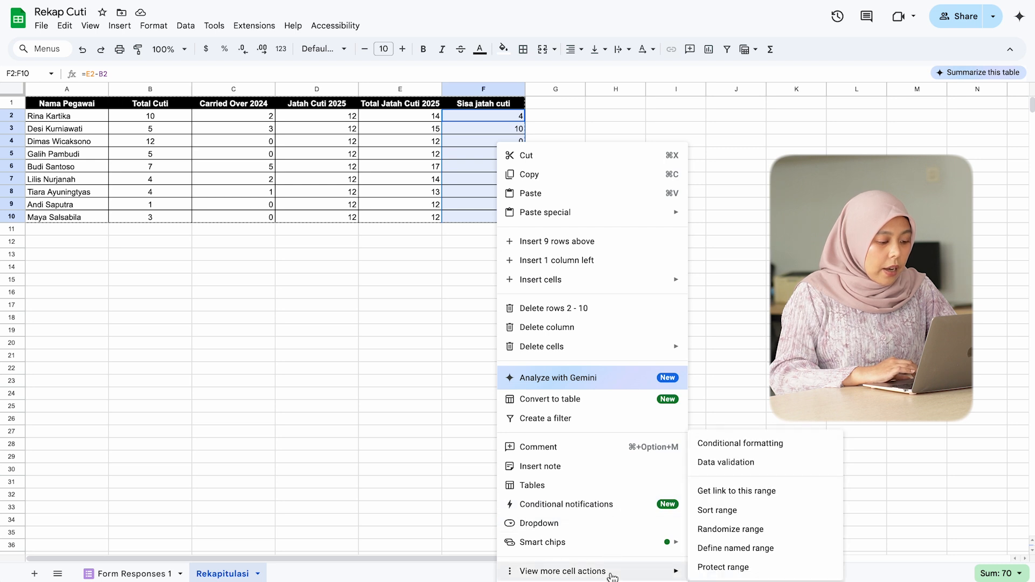
left_click(740, 444)
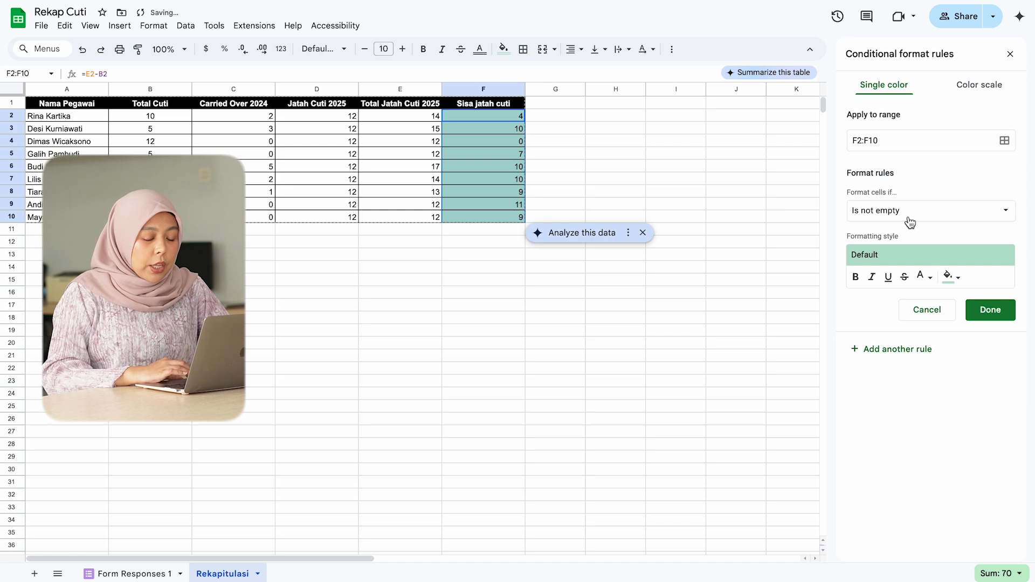
left_click(914, 215)
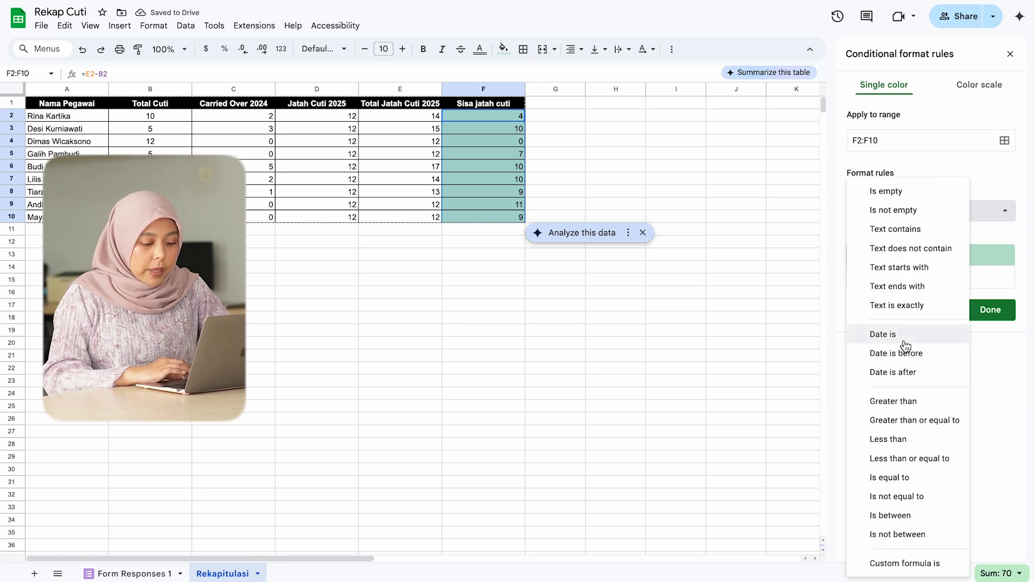
left_click(909, 439)
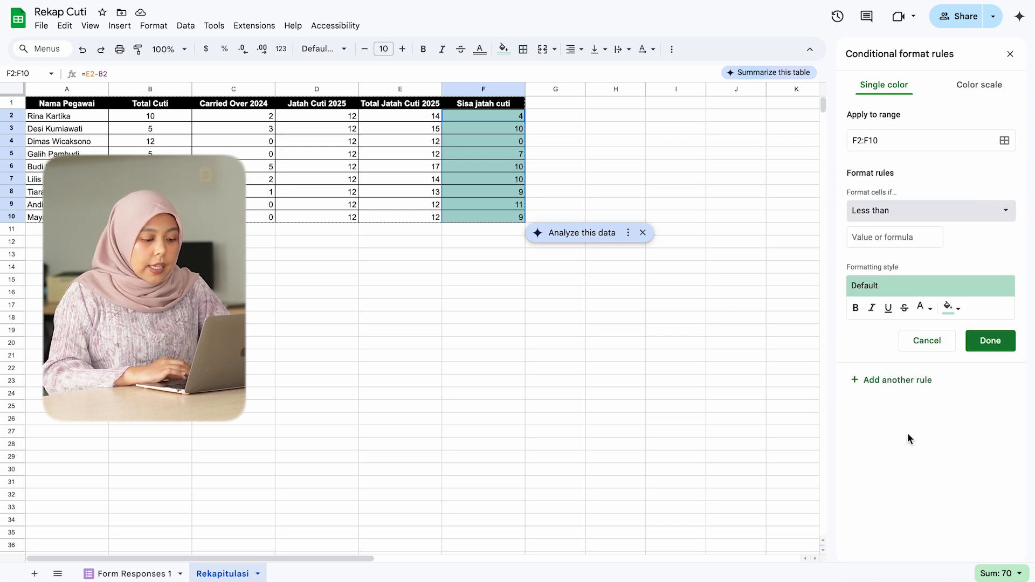
left_click(916, 234)
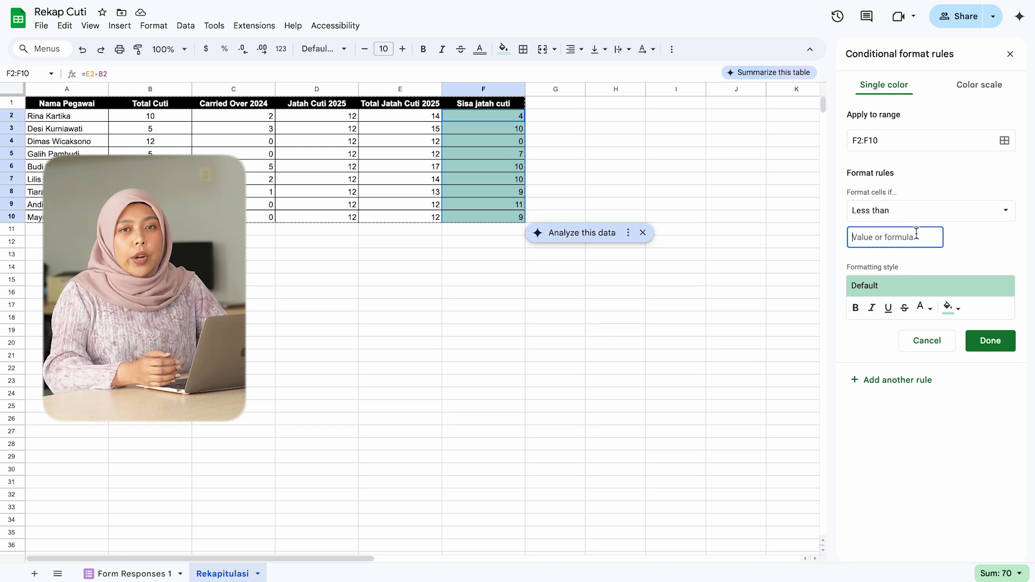
type("2")
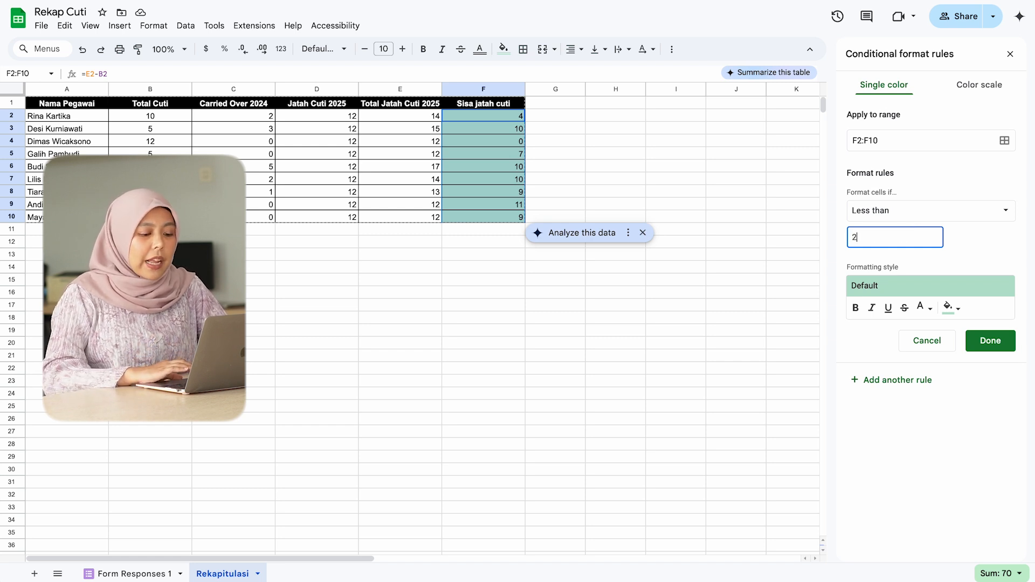
Step: Give the less-than-2 rule a light red fill, save it, and select the highlighted cell F4
left_click(961, 311)
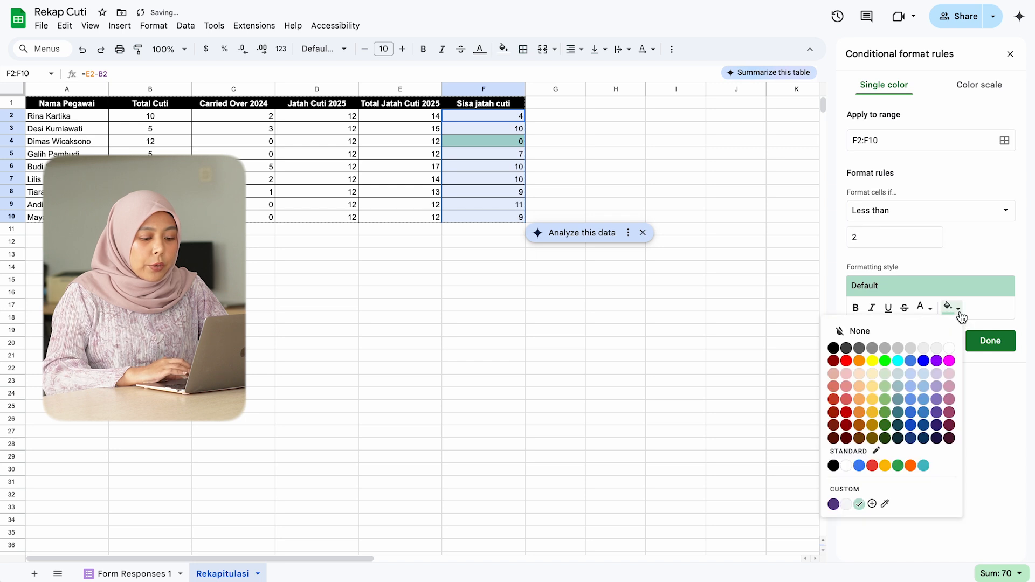
left_click(847, 375)
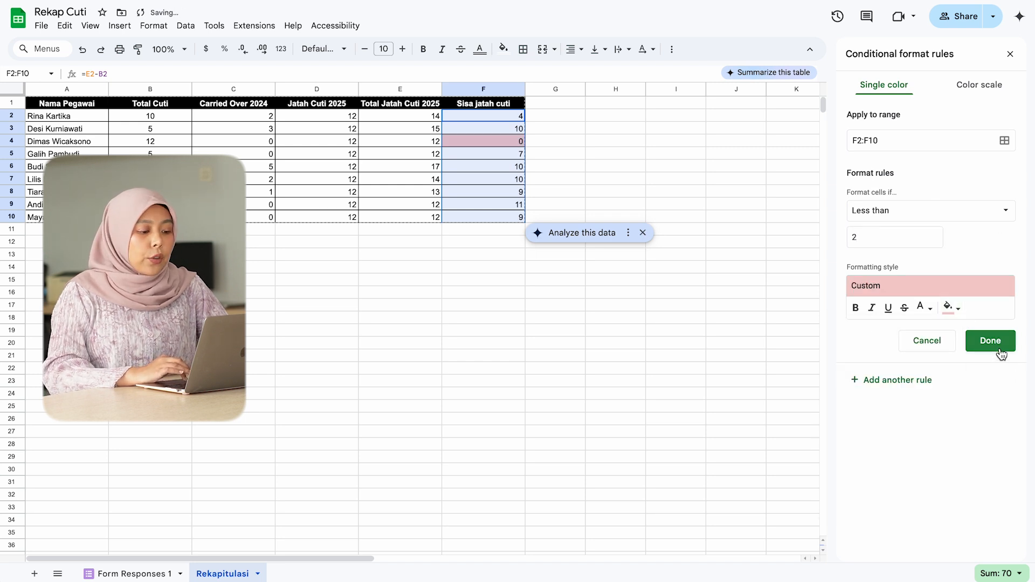
left_click(1000, 352)
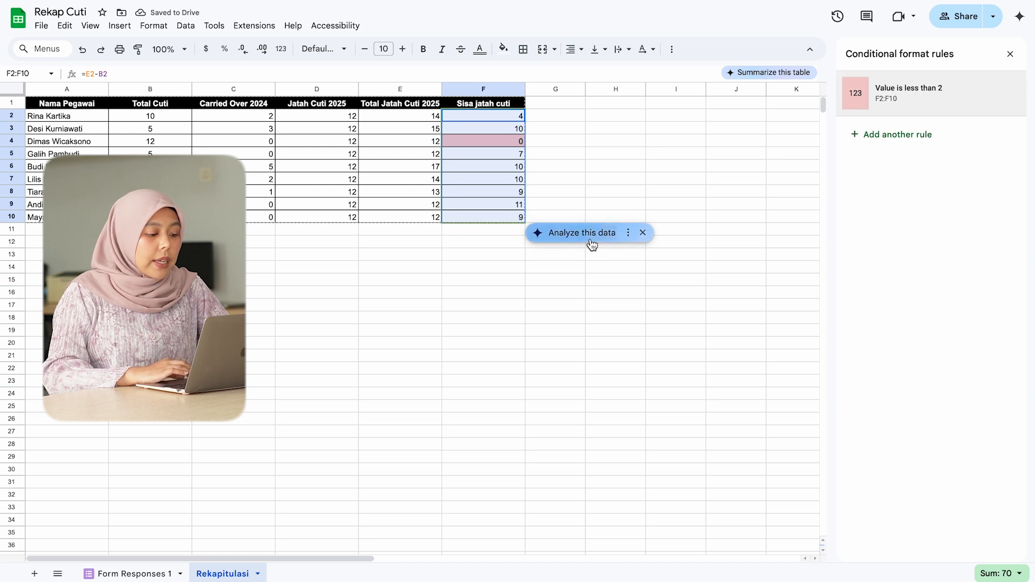
left_click(568, 158)
key("Left")
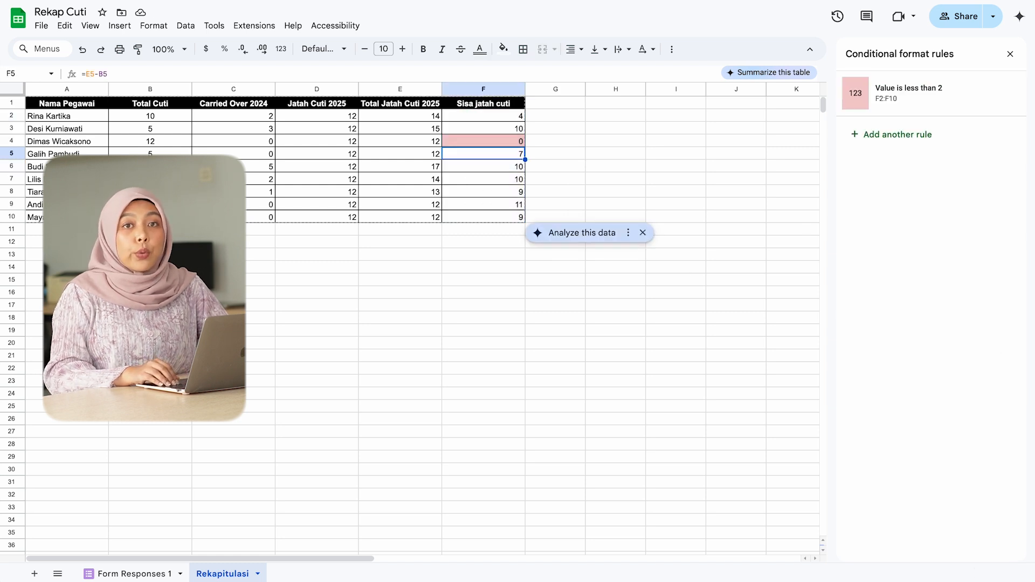
key("Up")
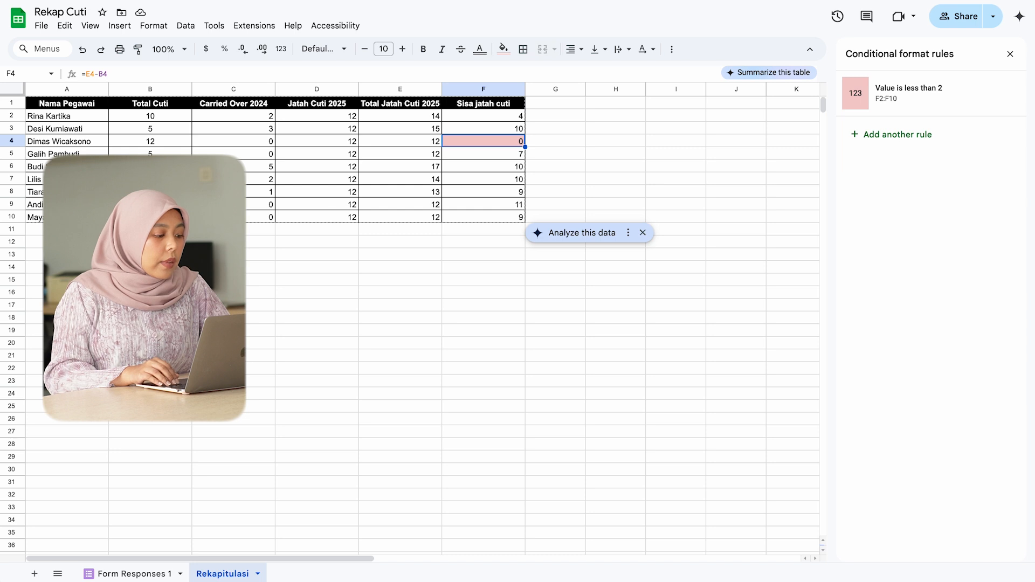